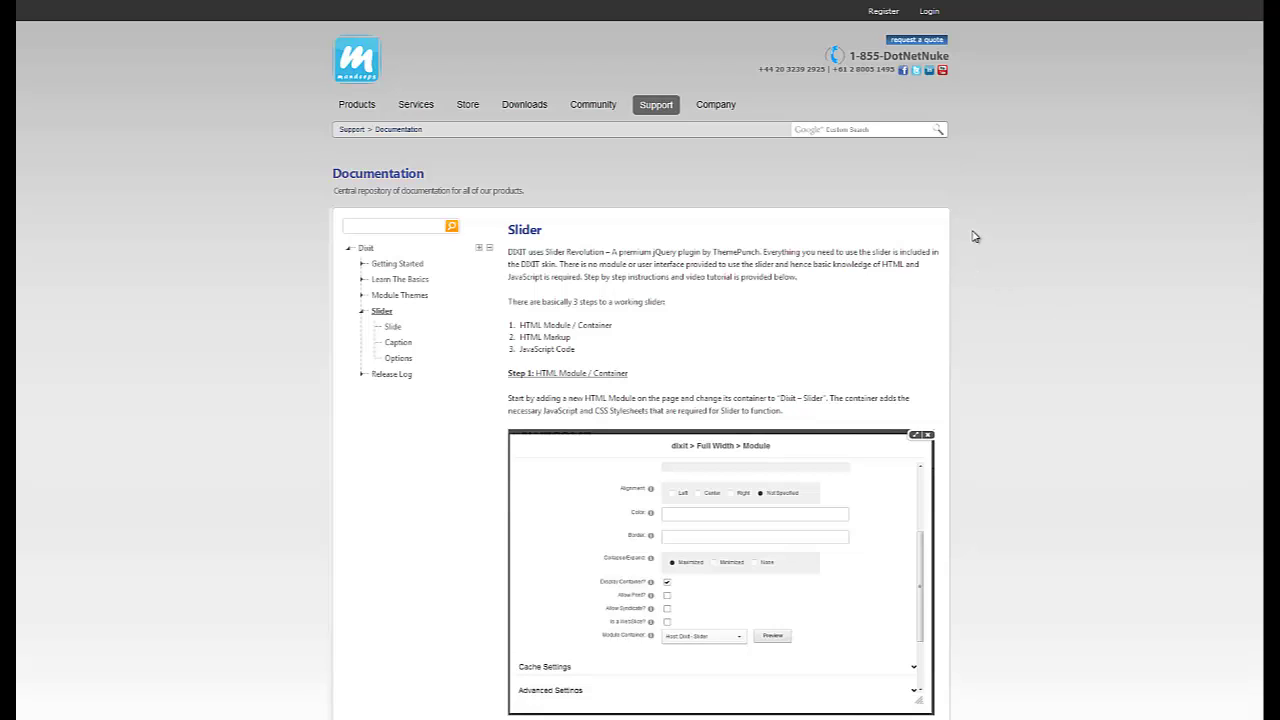
Open the Dixit Slider page from Support > Documentation and read through Step 1
mouse_move(656, 110)
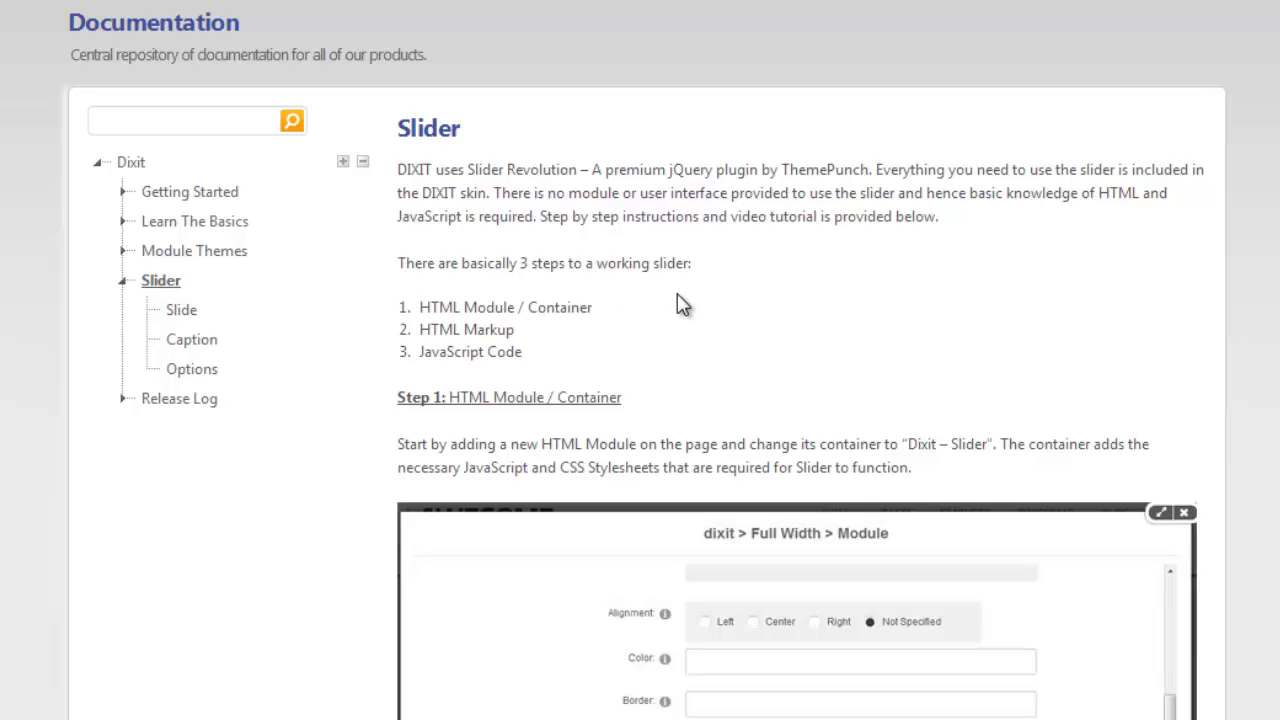
scroll(673, 310, down, 3)
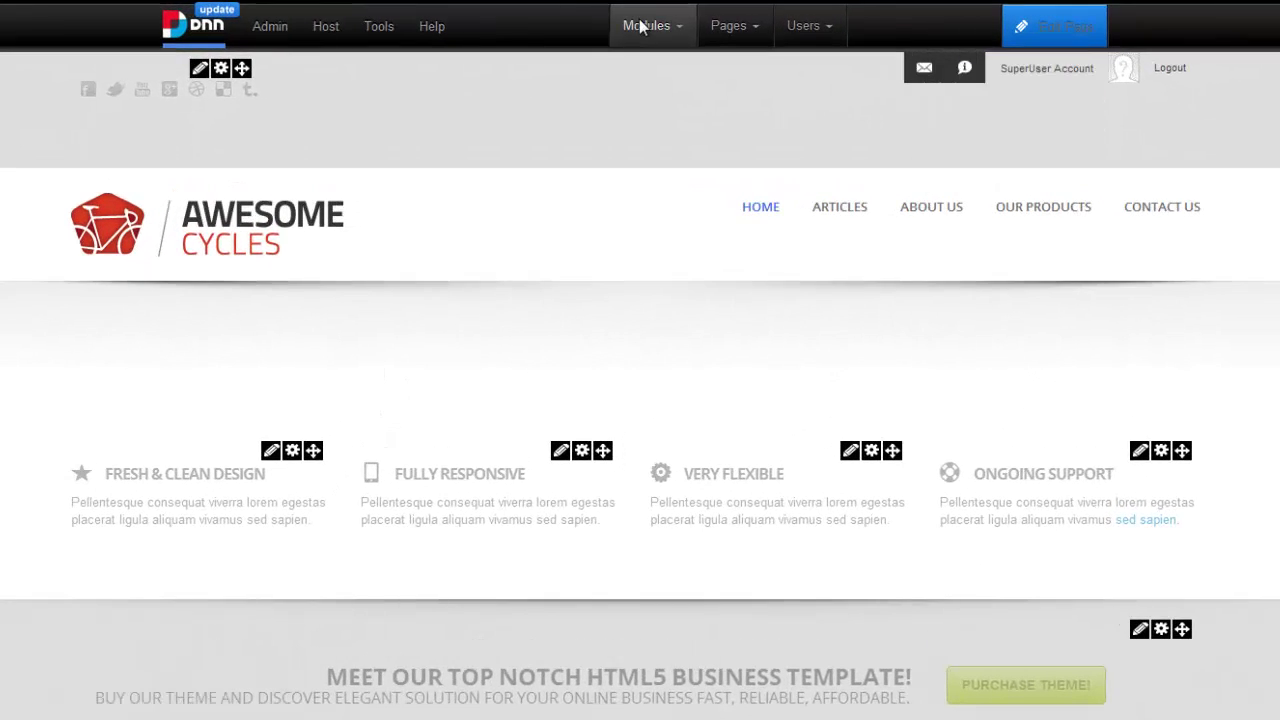
Drag an HTML module from Add New Module onto the home page below the Awesome Cycles header
mouse_move(646, 26)
click(660, 77)
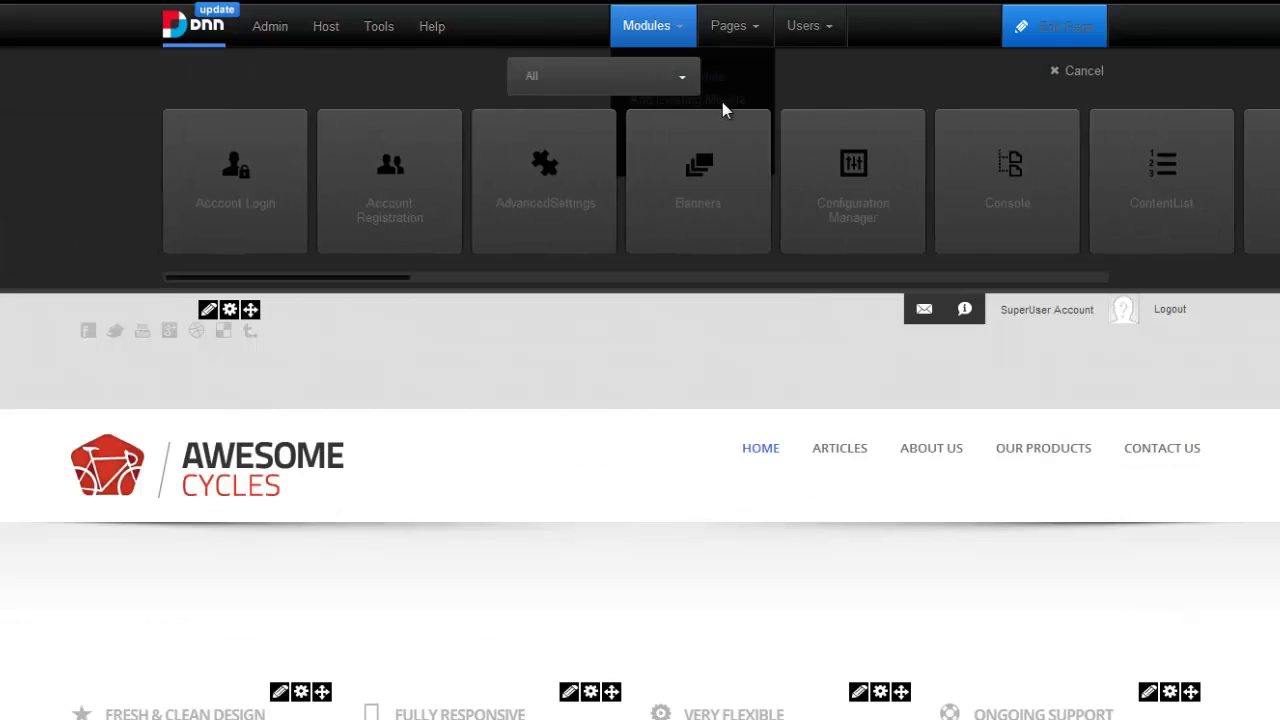
drag(391, 285, 582, 290)
drag(908, 206, 652, 630)
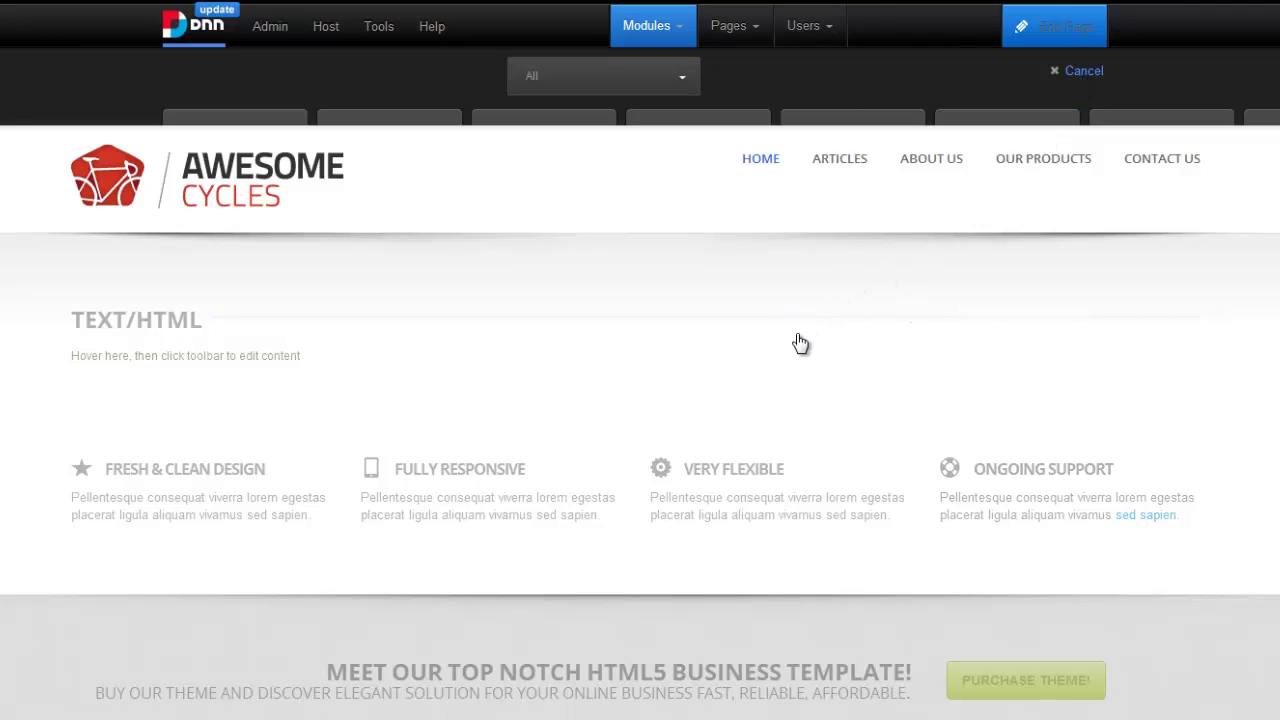
scroll(850, 325, down, 3)
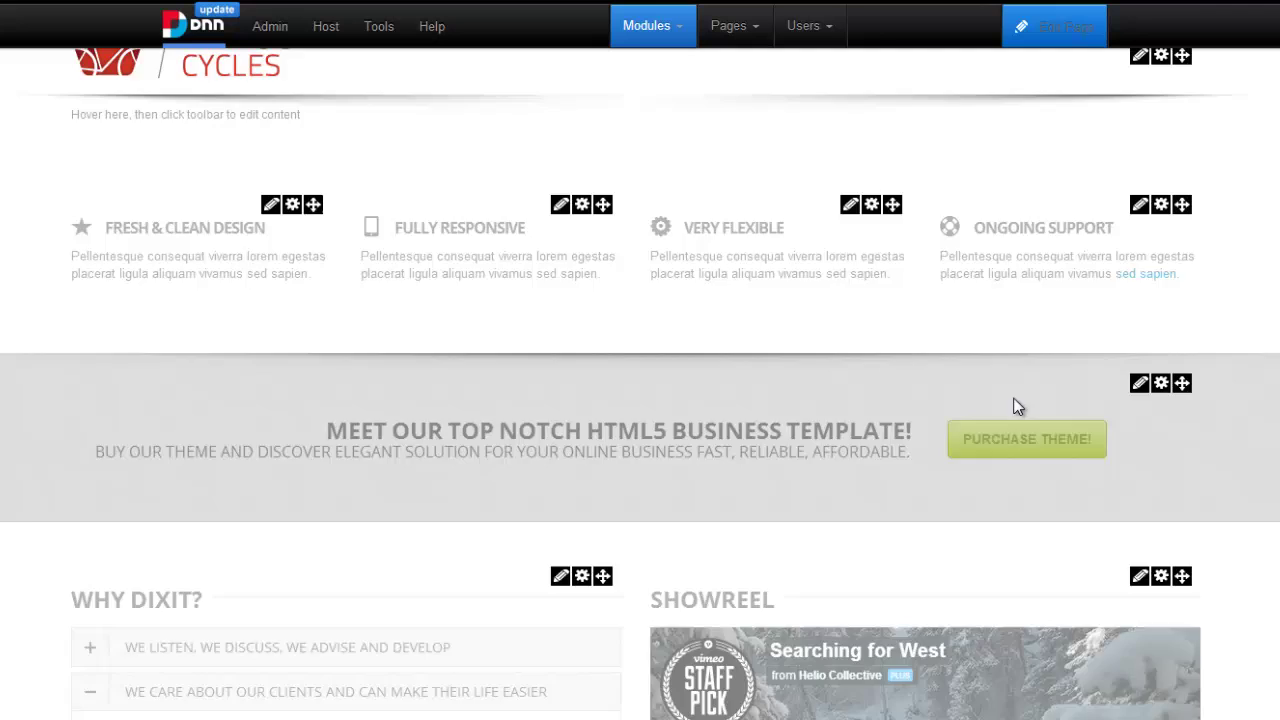
Open the new HTML module's settings on the Page Settings tab
scroll(1020, 403, up, 3)
mouse_move(1160, 348)
scroll(1143, 351, down, 2)
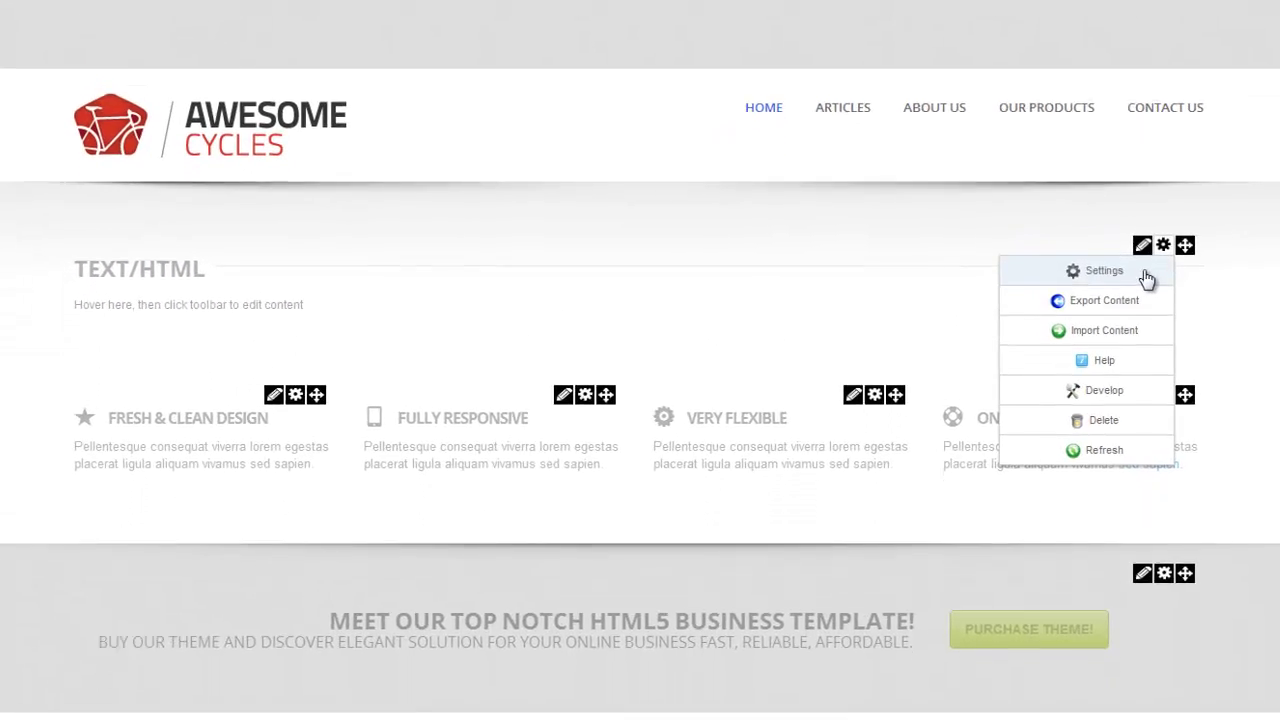
click(1145, 205)
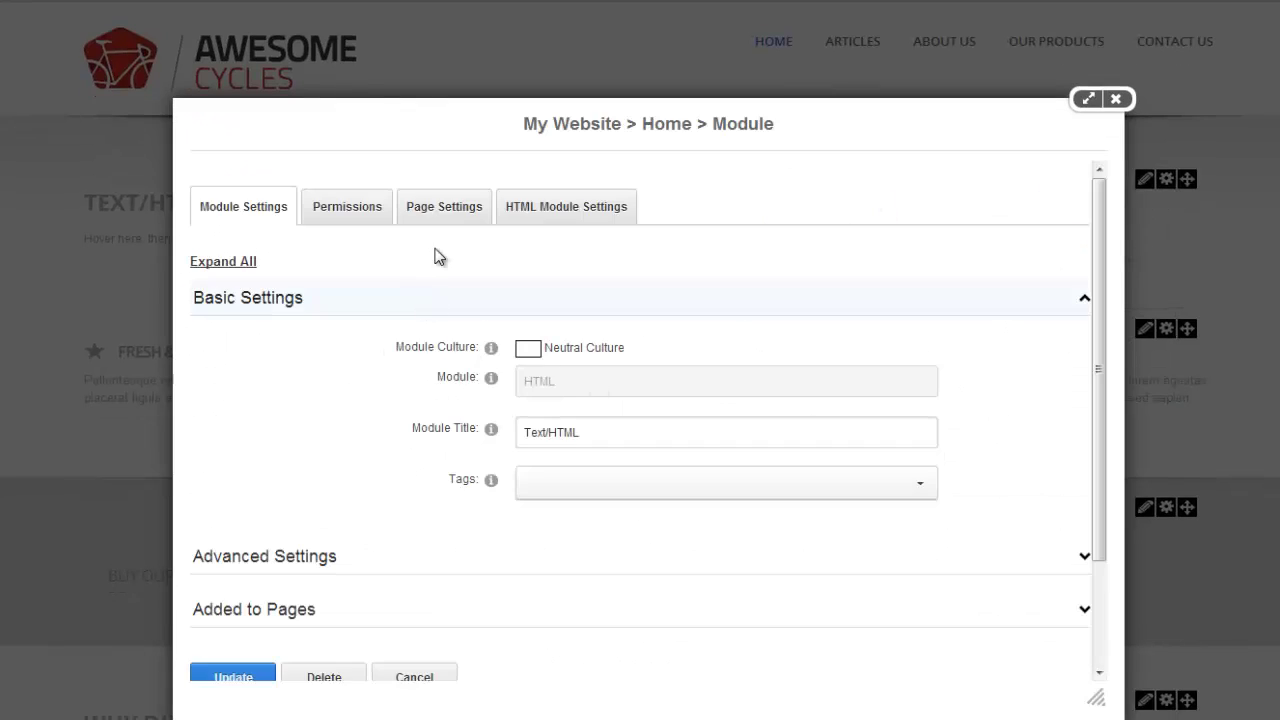
scroll(443, 250, down, 3)
scroll(443, 239, up, 3)
click(463, 211)
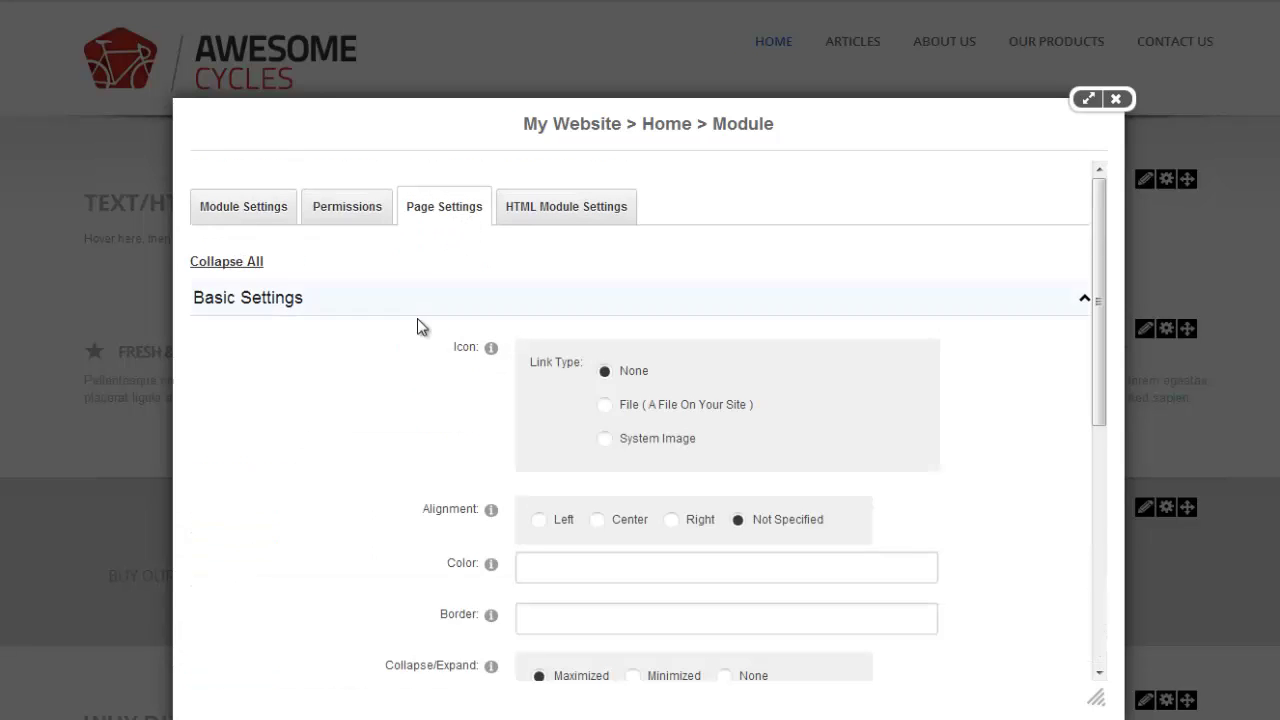
Set the module container to Host: Dixit - Slider and save with Update
scroll(420, 326, down, 3)
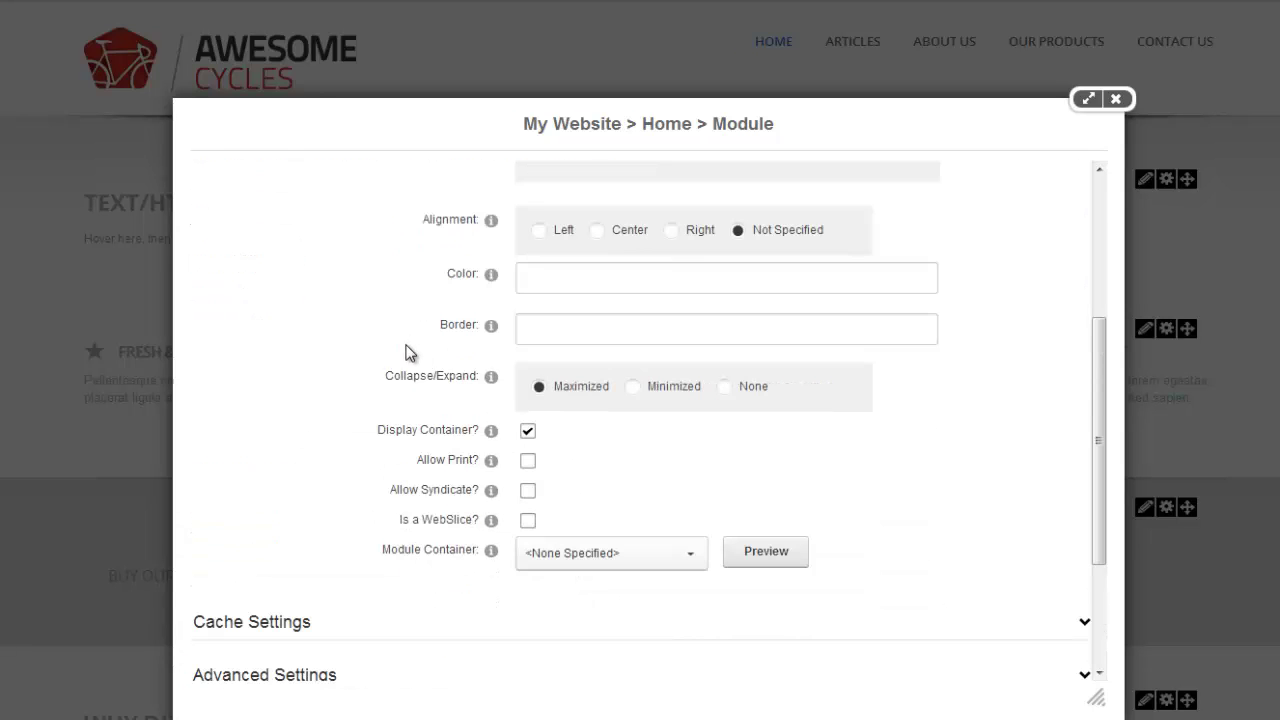
click(607, 562)
scroll(616, 437, down, 3)
scroll(616, 437, down, 3)
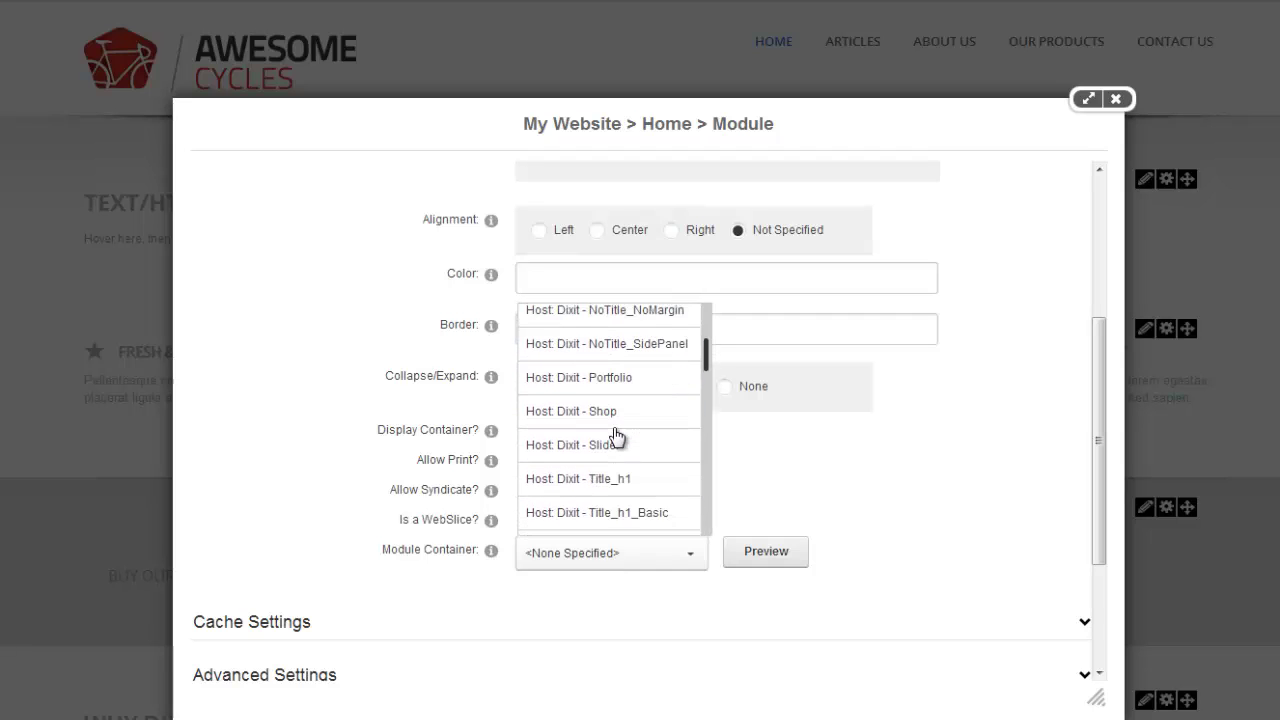
scroll(616, 437, down, 1)
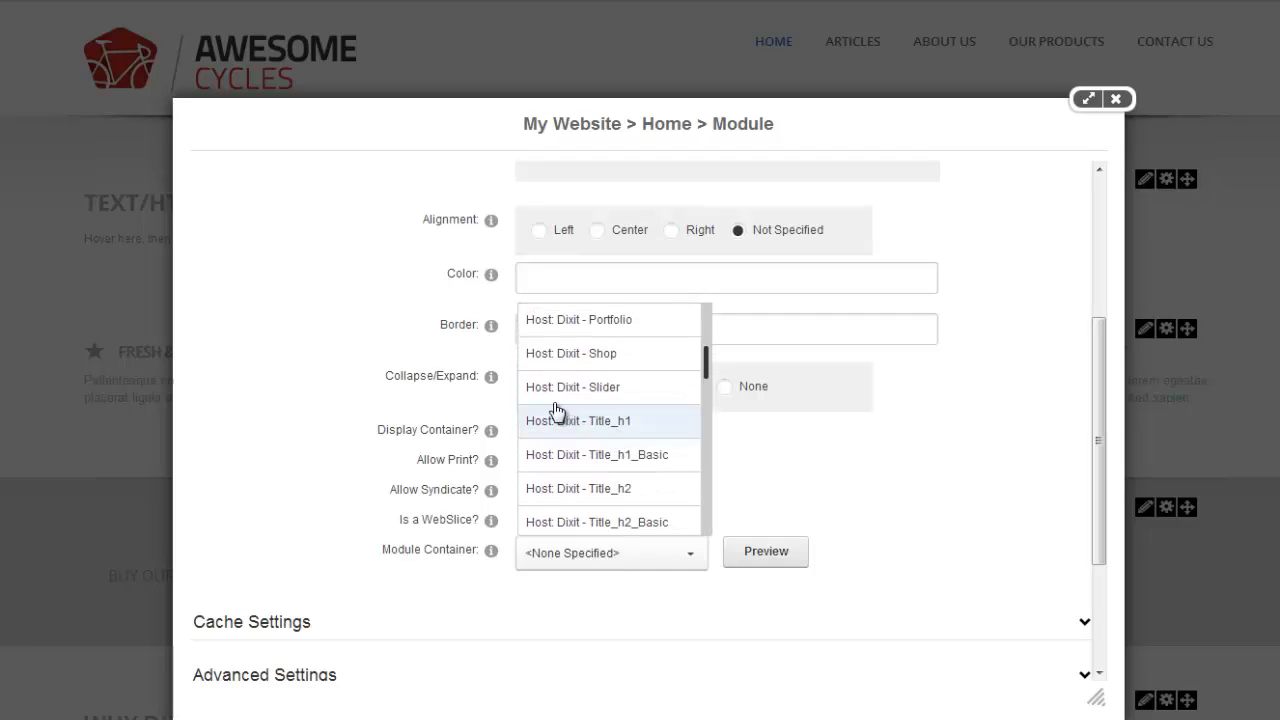
click(606, 400)
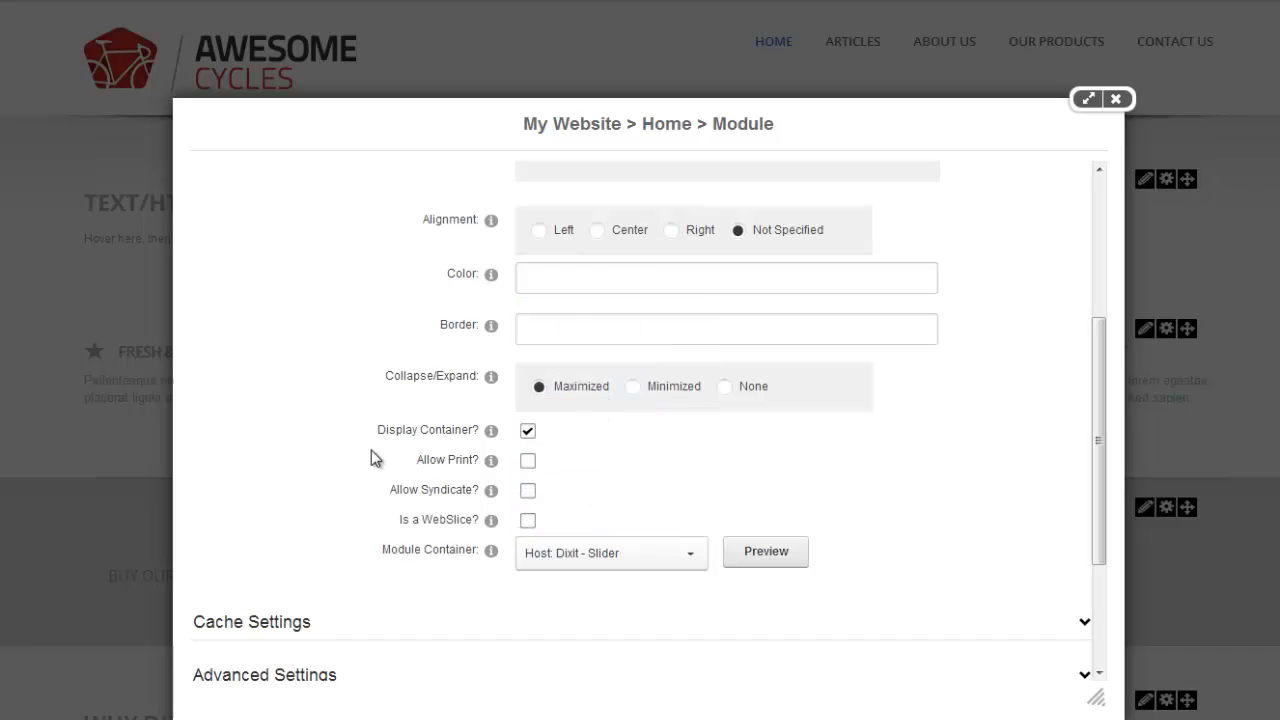
scroll(345, 455, down, 2)
click(240, 538)
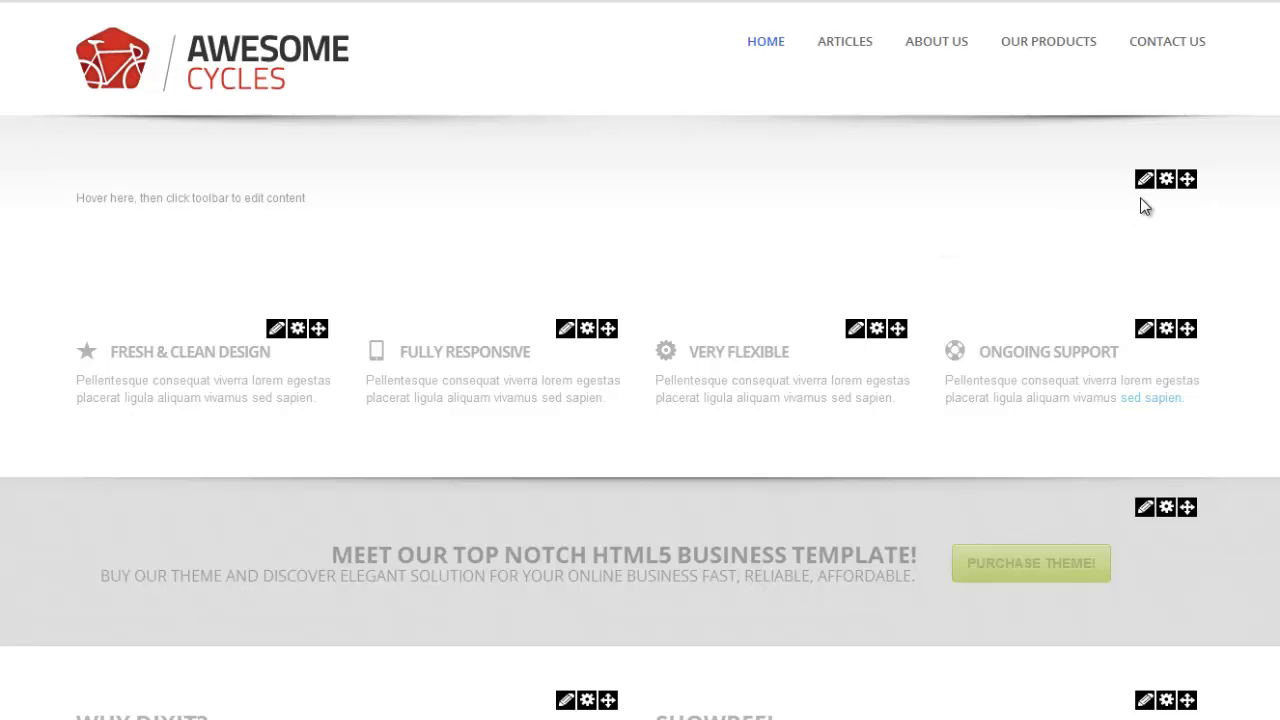
Open Edit Content in HTML view and delete the 'Add Content...' placeholder text
click(1144, 184)
click(1122, 207)
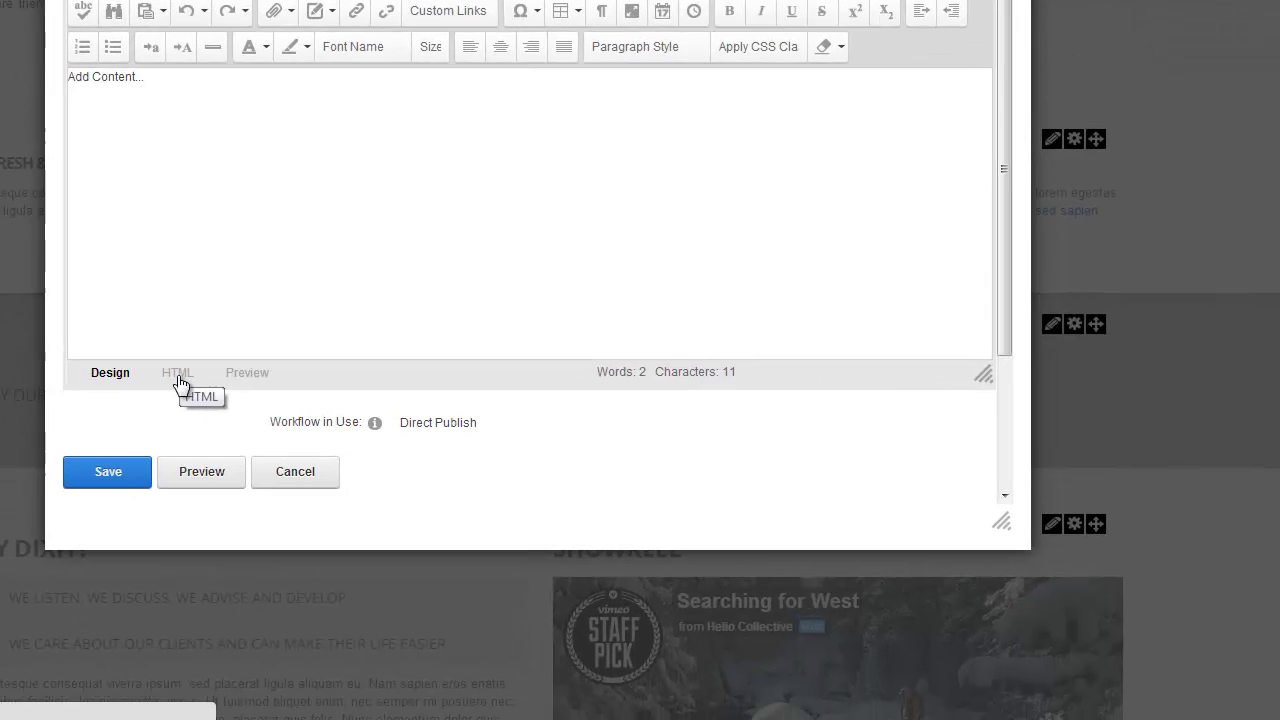
click(179, 376)
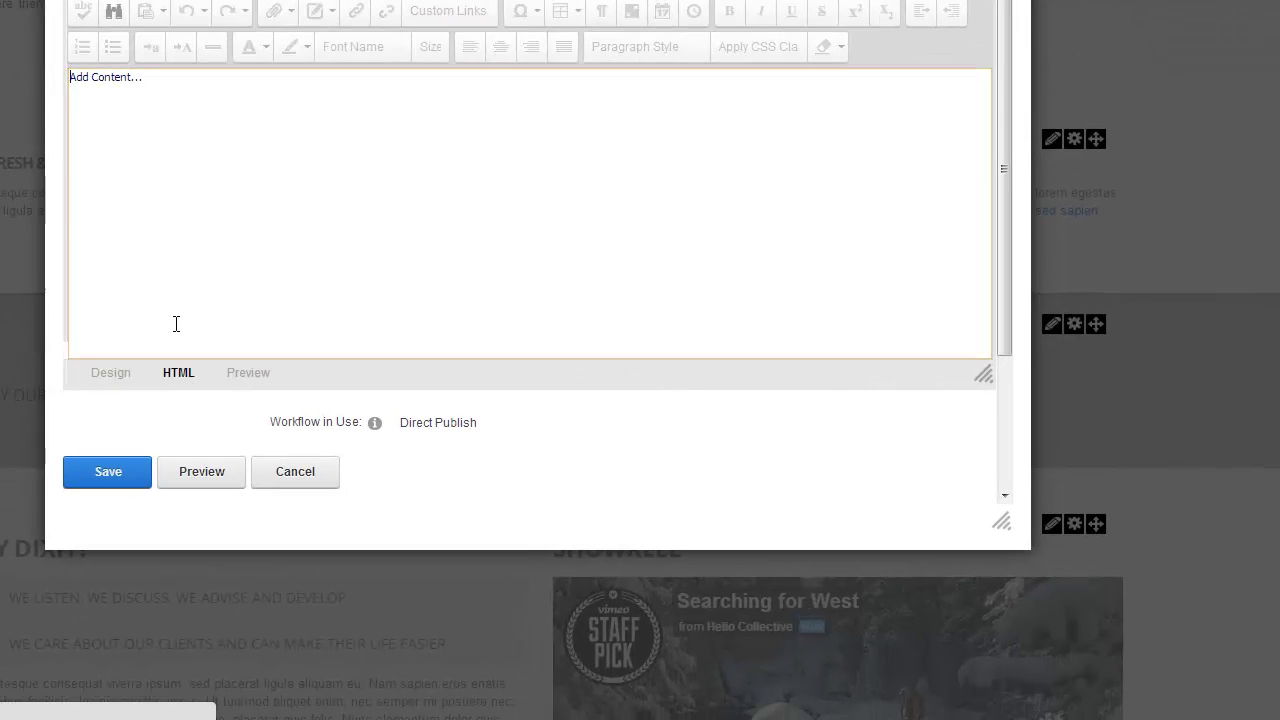
drag(236, 221, 64, 197)
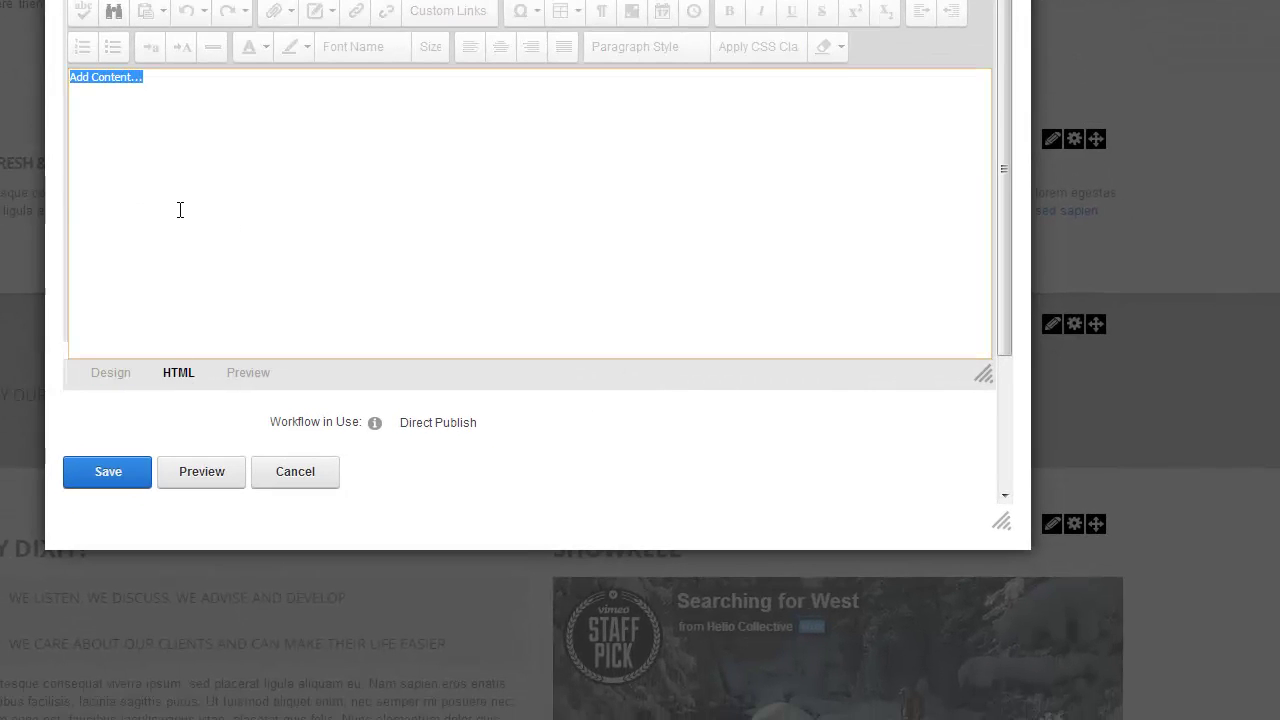
key(Delete)
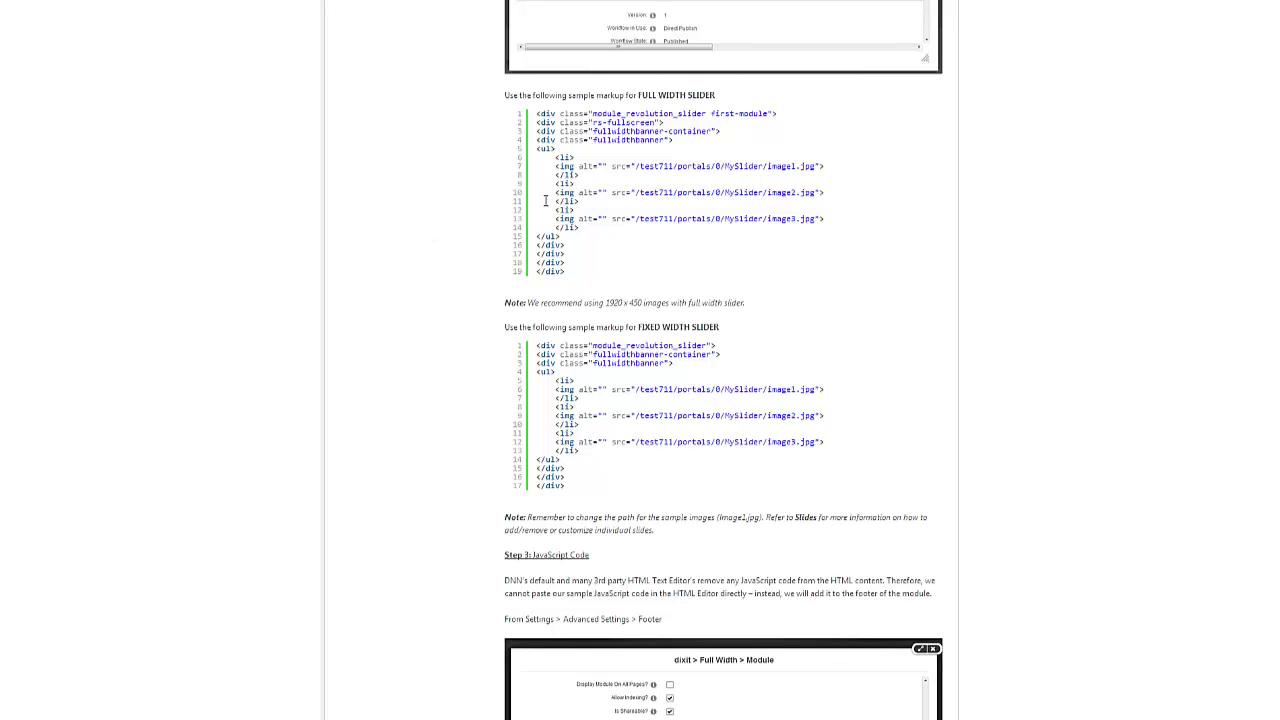
Compare the full- and fixed-width sample headings, then paste the full-width markup into the editor
drag(716, 95, 643, 95)
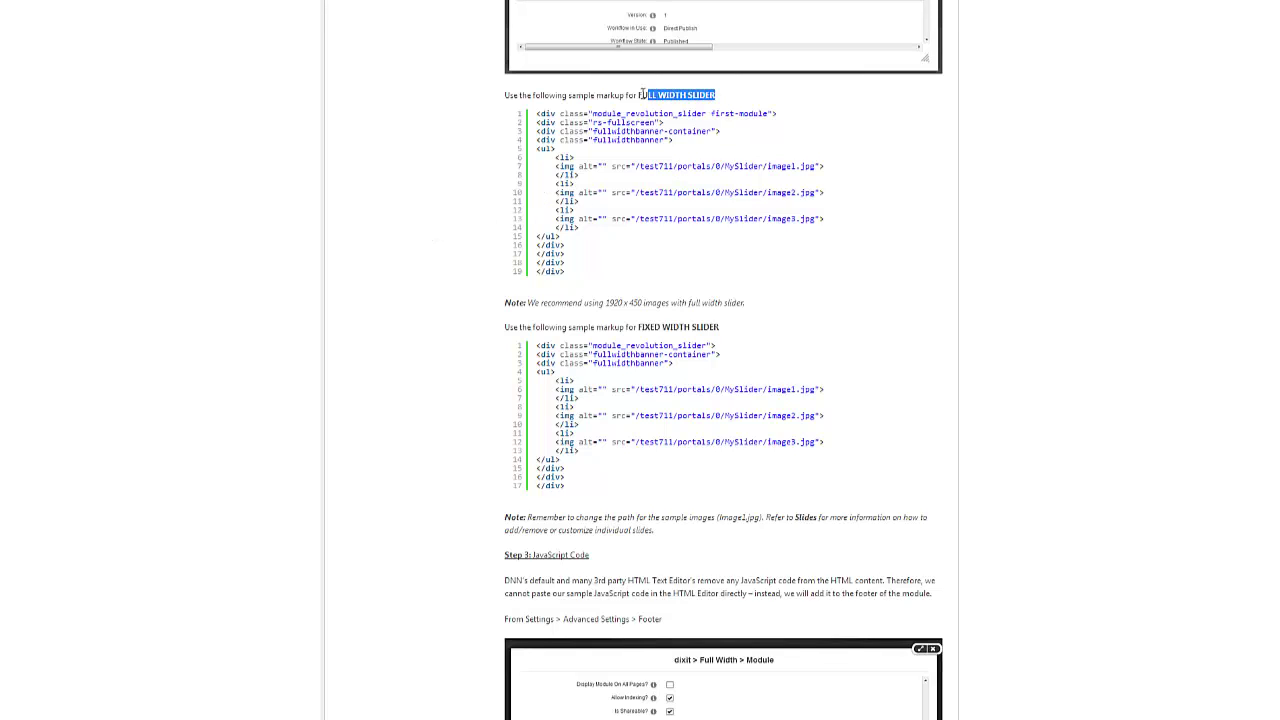
click(707, 143)
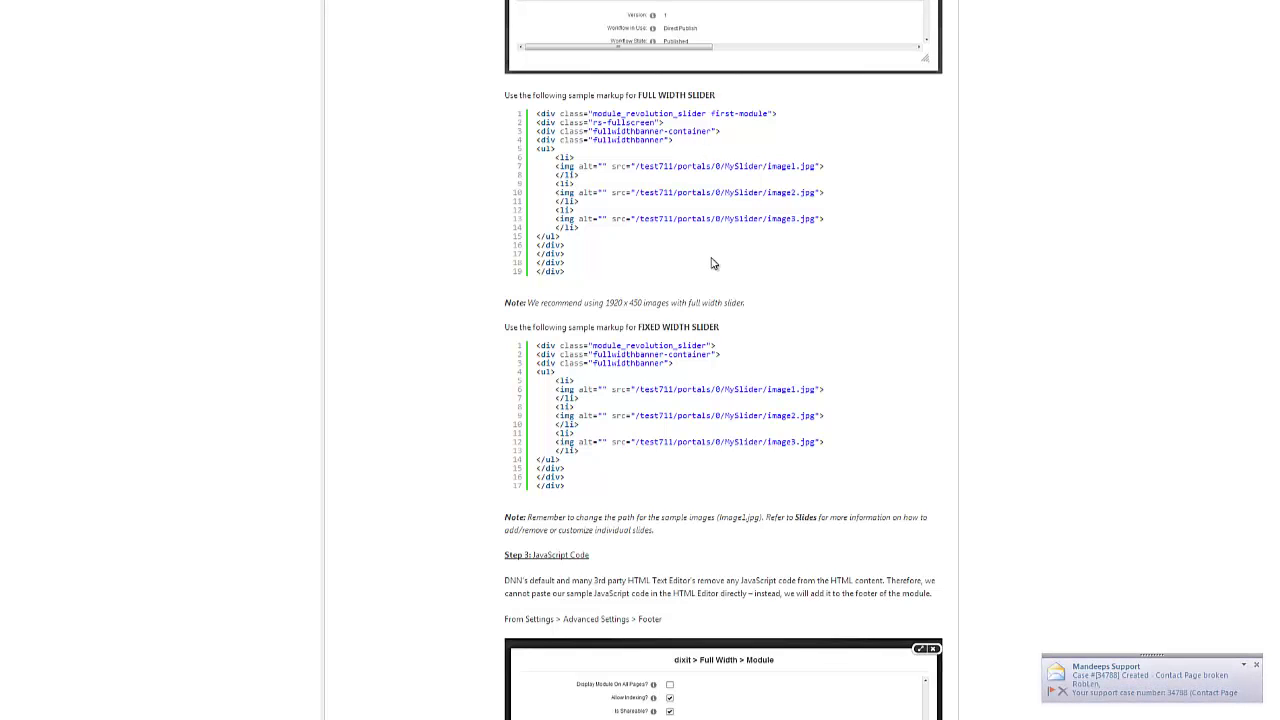
drag(666, 330, 730, 332)
click(724, 342)
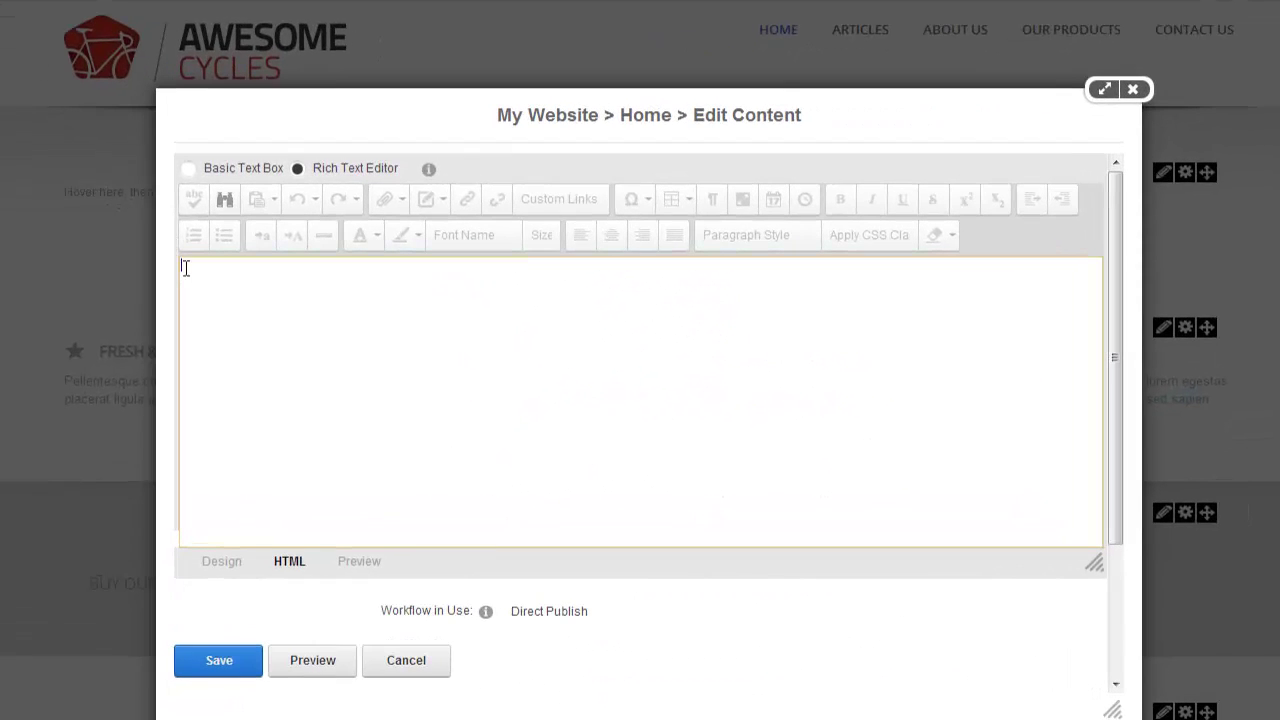
right_click(232, 322)
click(290, 438)
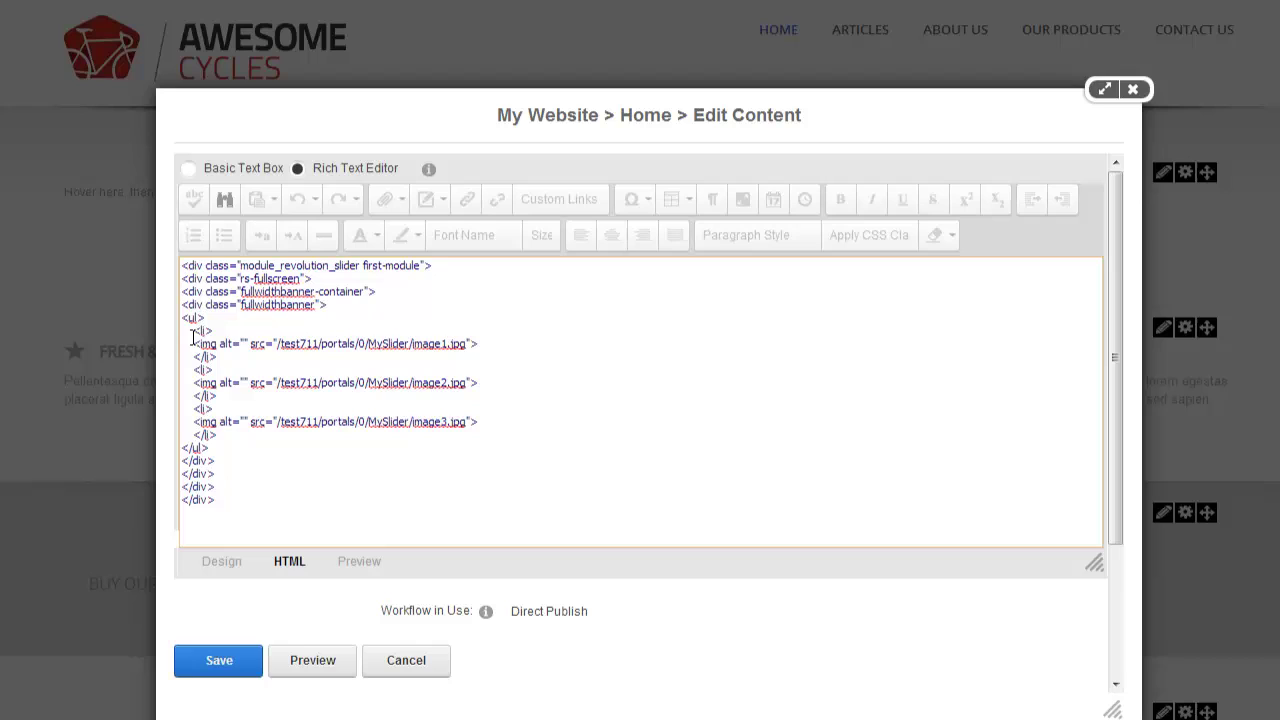
Examine the slide list items and the first image's src path in the markup
drag(195, 330, 183, 421)
click(228, 430)
click(229, 443)
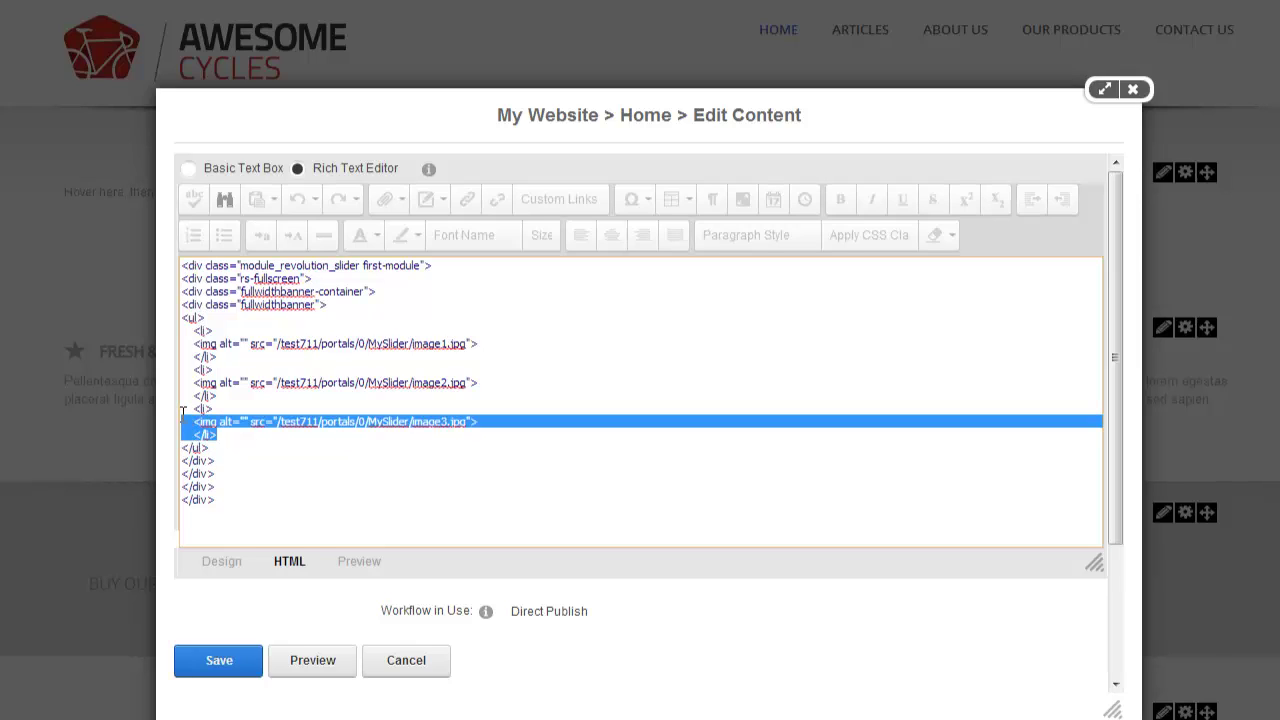
click(311, 411)
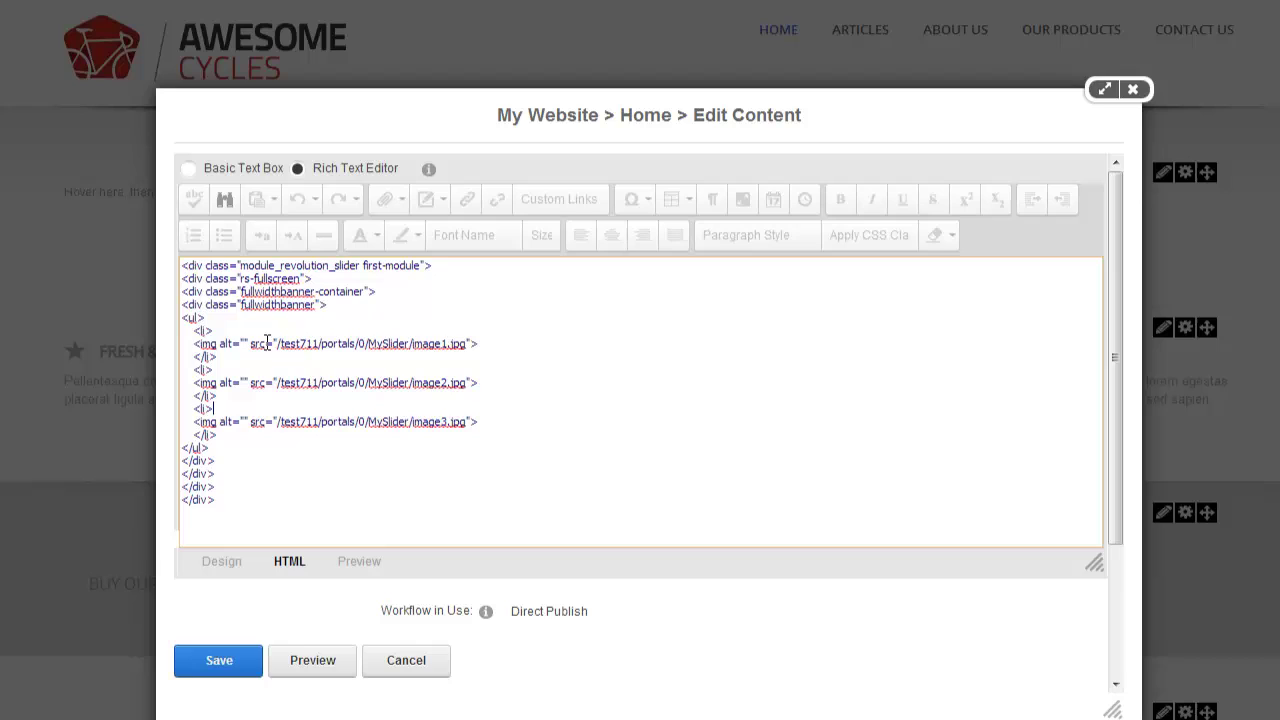
drag(251, 343, 469, 342)
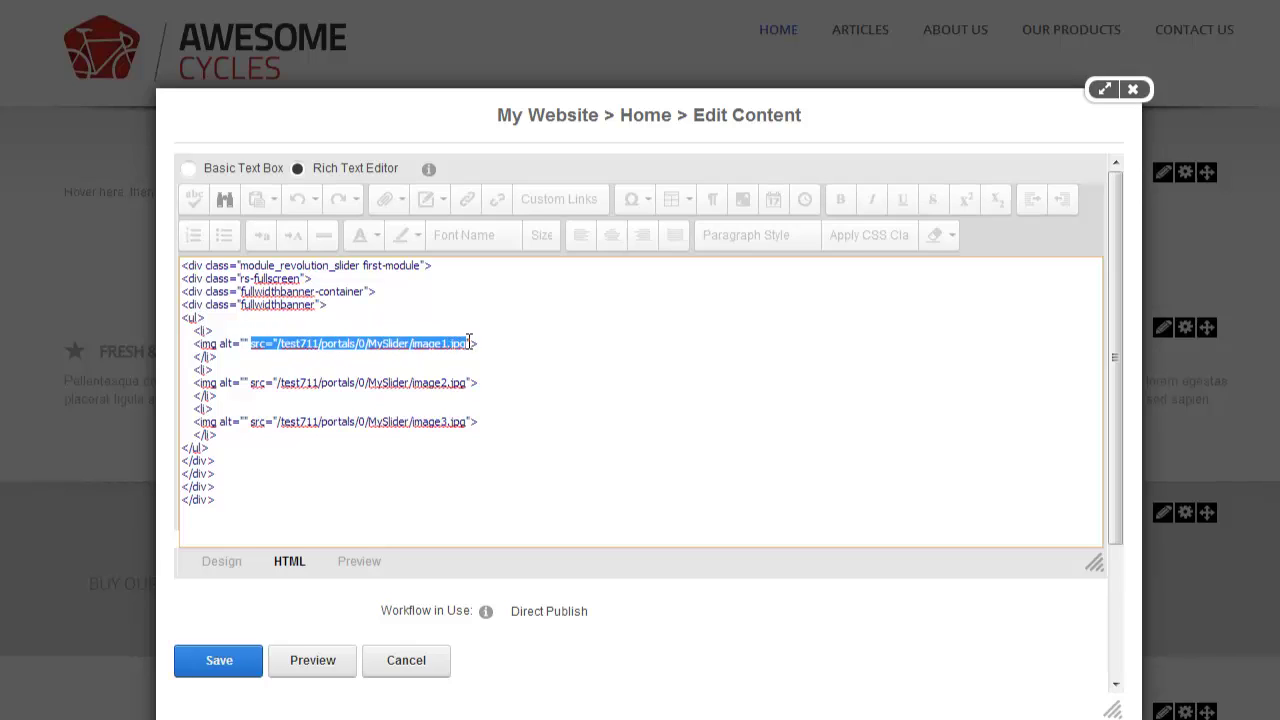
click(469, 364)
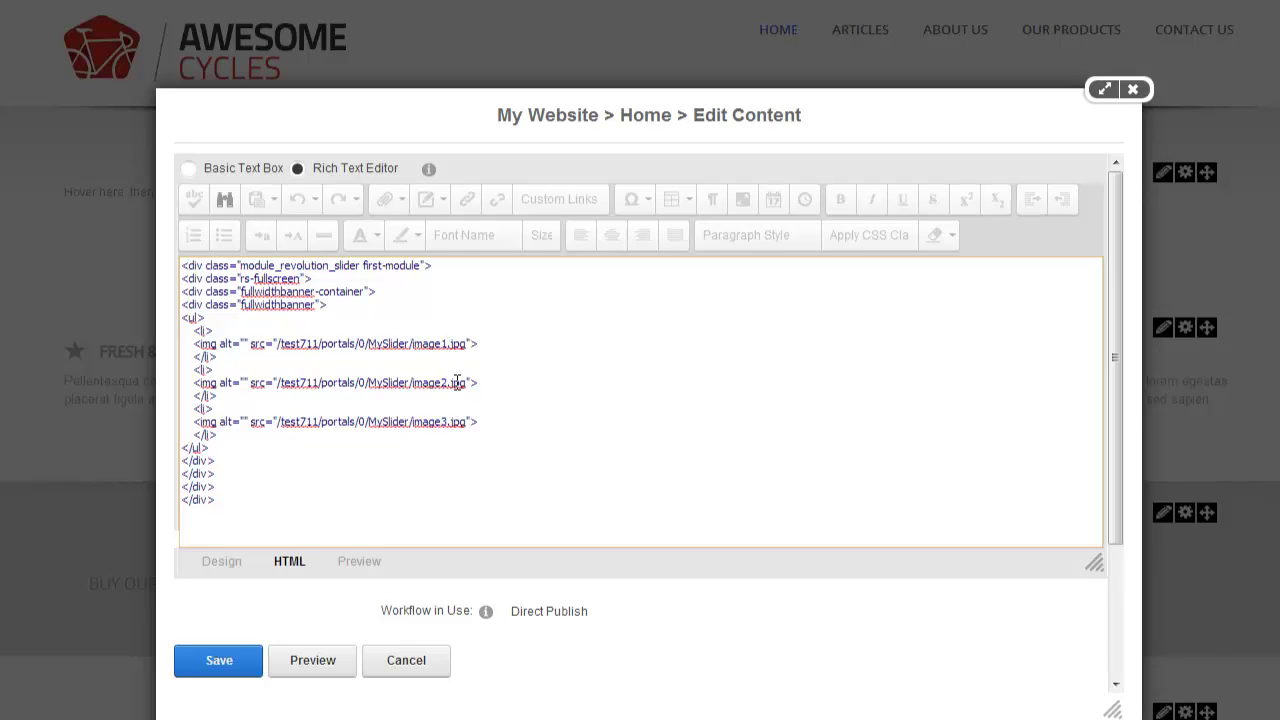
Rename the slide images to slide1f.jpg, slide2f.jpg and slide3f.jpg
text(f)
drag(441, 343, 414, 345)
text(slide)
drag(414, 382, 441, 386)
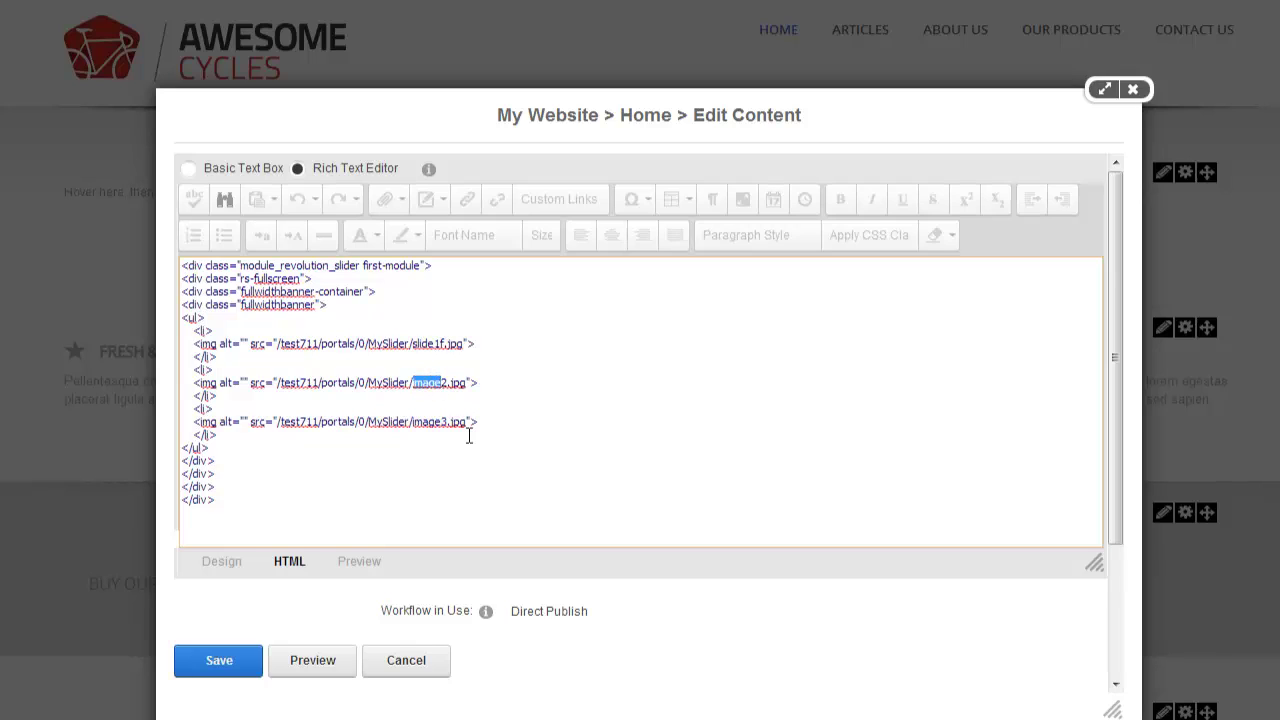
key(BackSpace)
text(slide)
key(Right)
text(f)
drag(413, 422, 447, 423)
key(BackSpace)
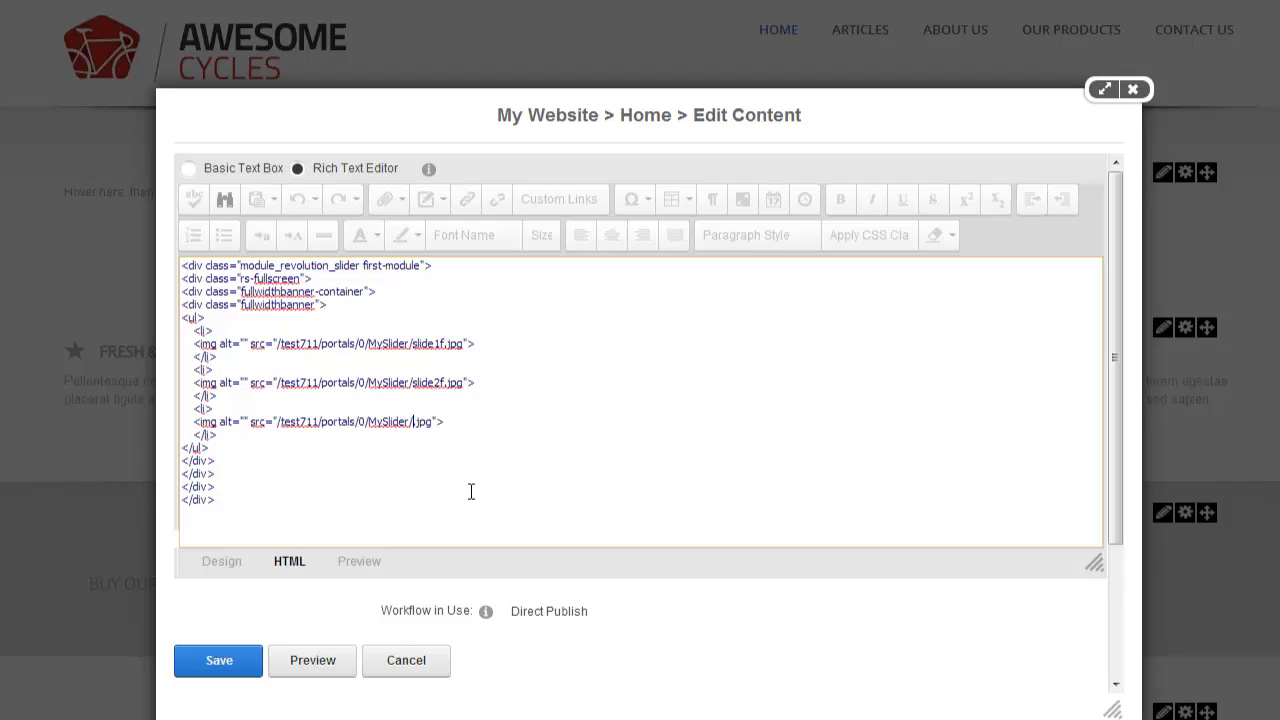
text(slide3f.)
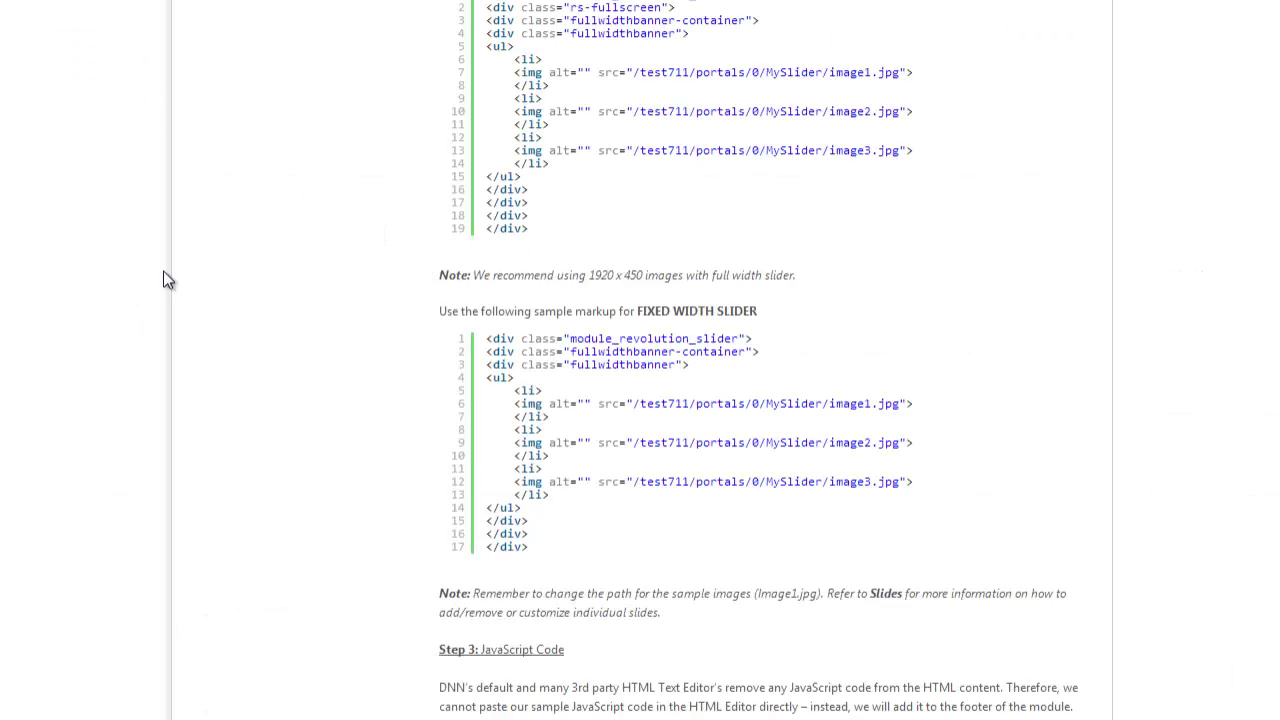
Select the whole FULL WIDTH SLIDER JavaScript sample in the documentation and copy it
scroll(164, 271, down, 8)
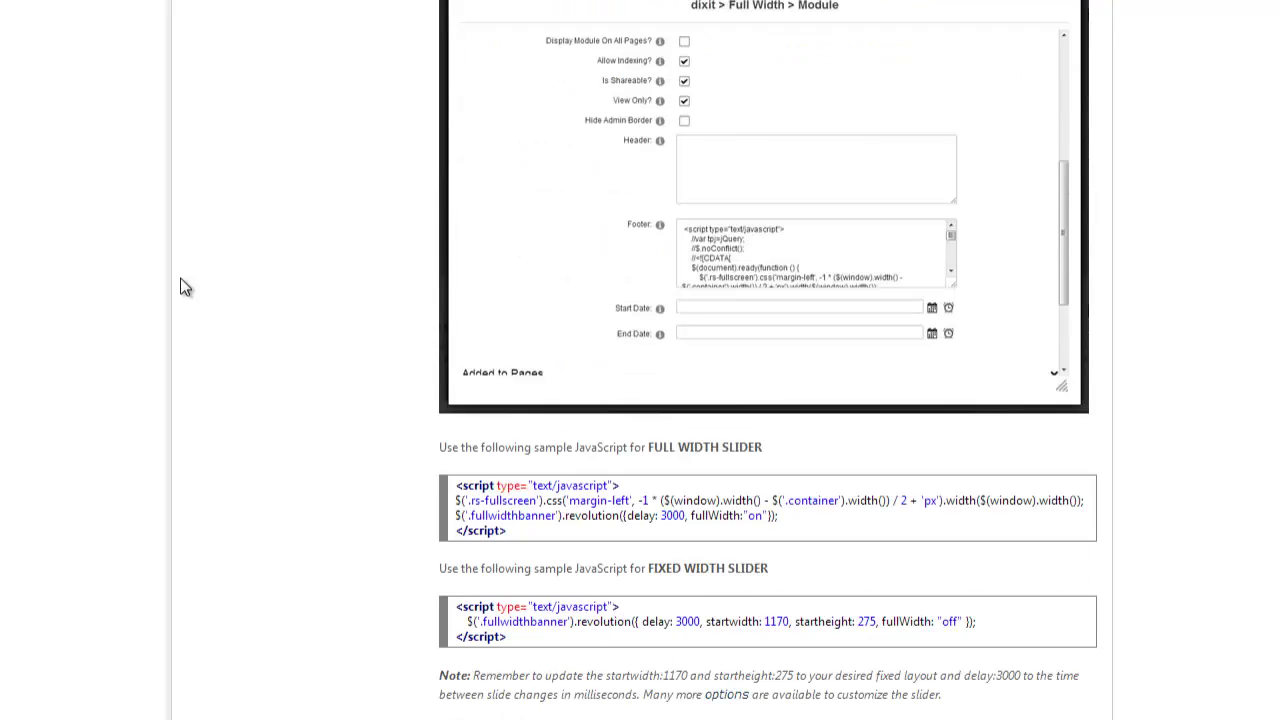
scroll(183, 287, down, 1)
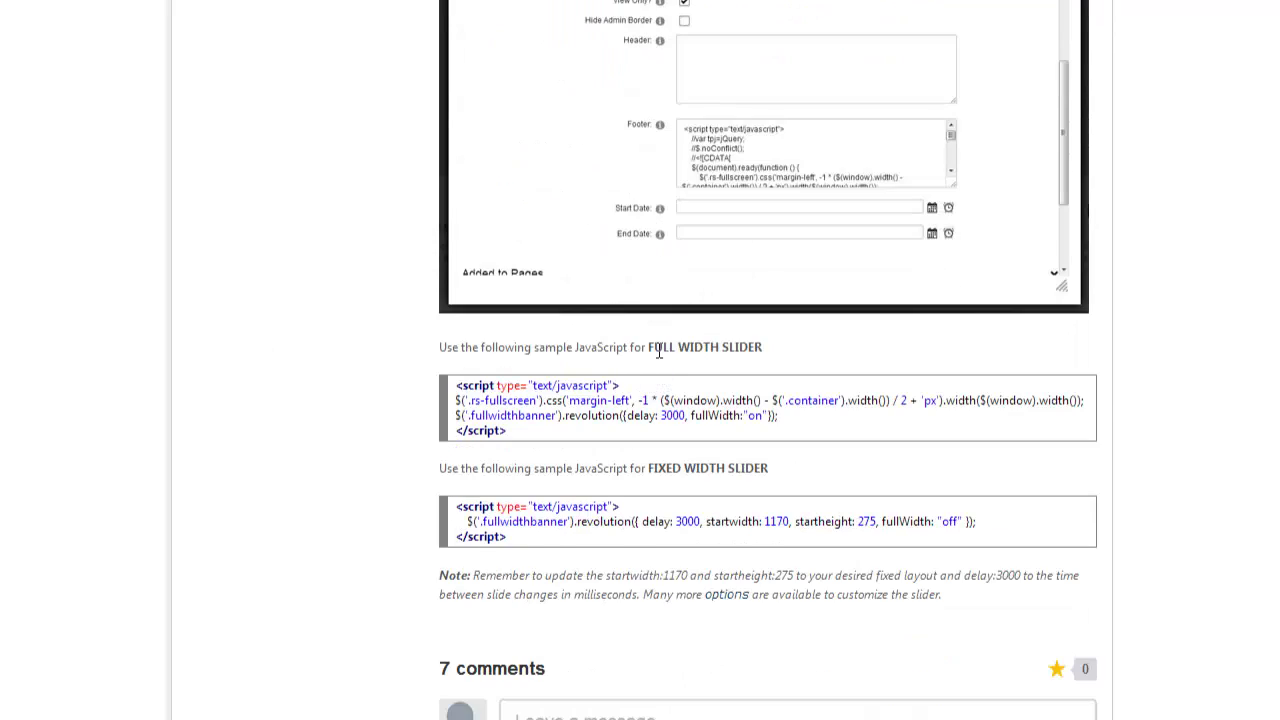
drag(659, 352, 706, 350)
drag(608, 439, 483, 385)
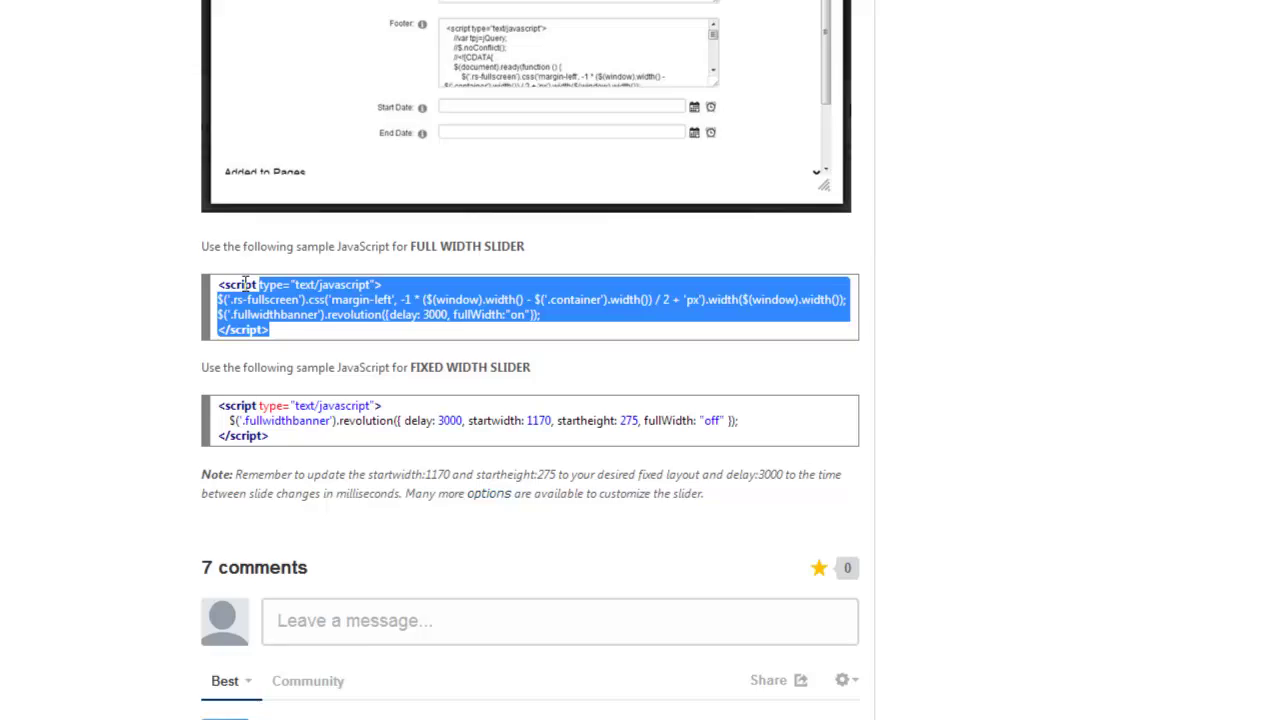
drag(244, 283, 246, 288)
drag(257, 414, 153, 376)
drag(207, 297, 144, 254)
right_click(177, 263)
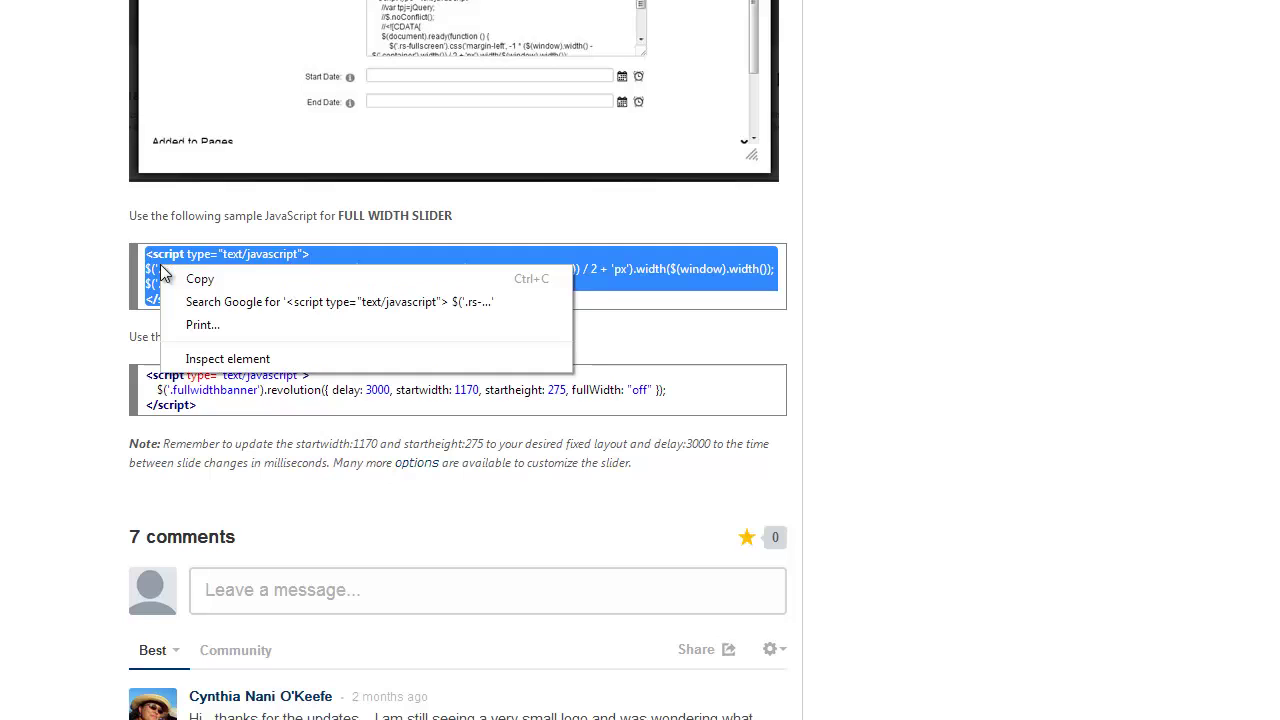
click(196, 276)
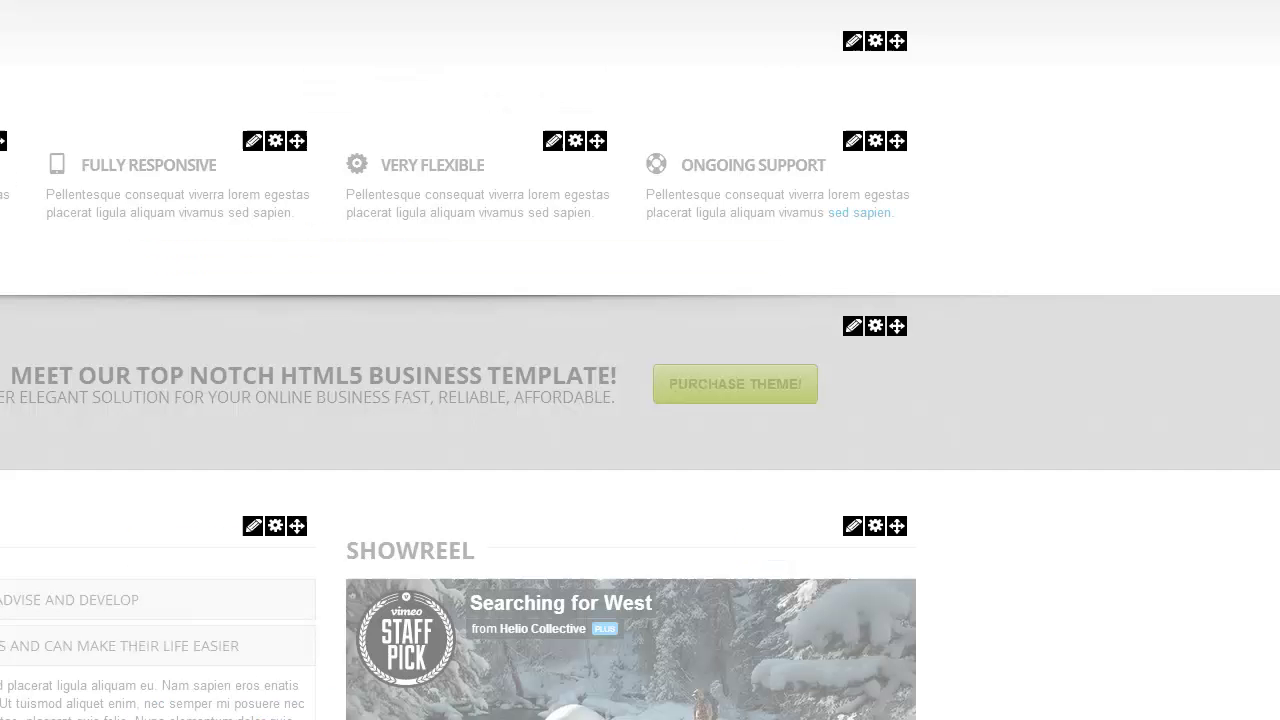
Paste the full-width slider script into the module's Advanced Settings Footer and save with Update
click(874, 42)
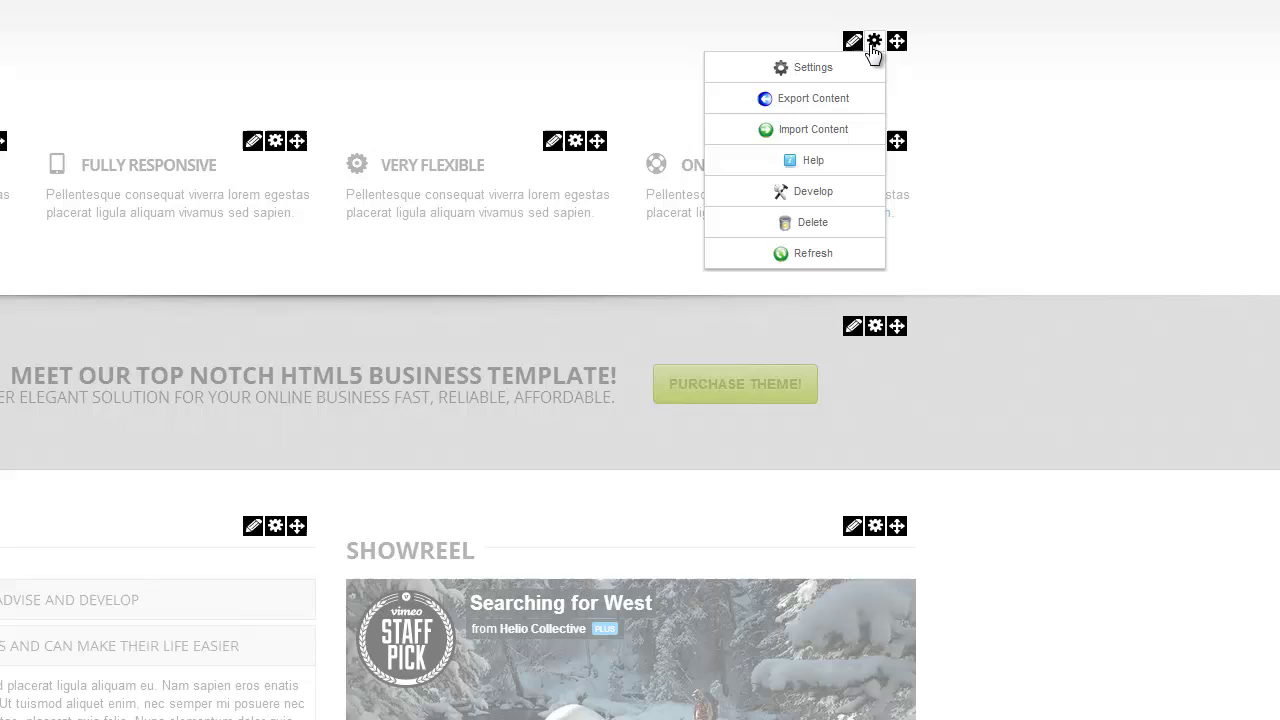
click(866, 70)
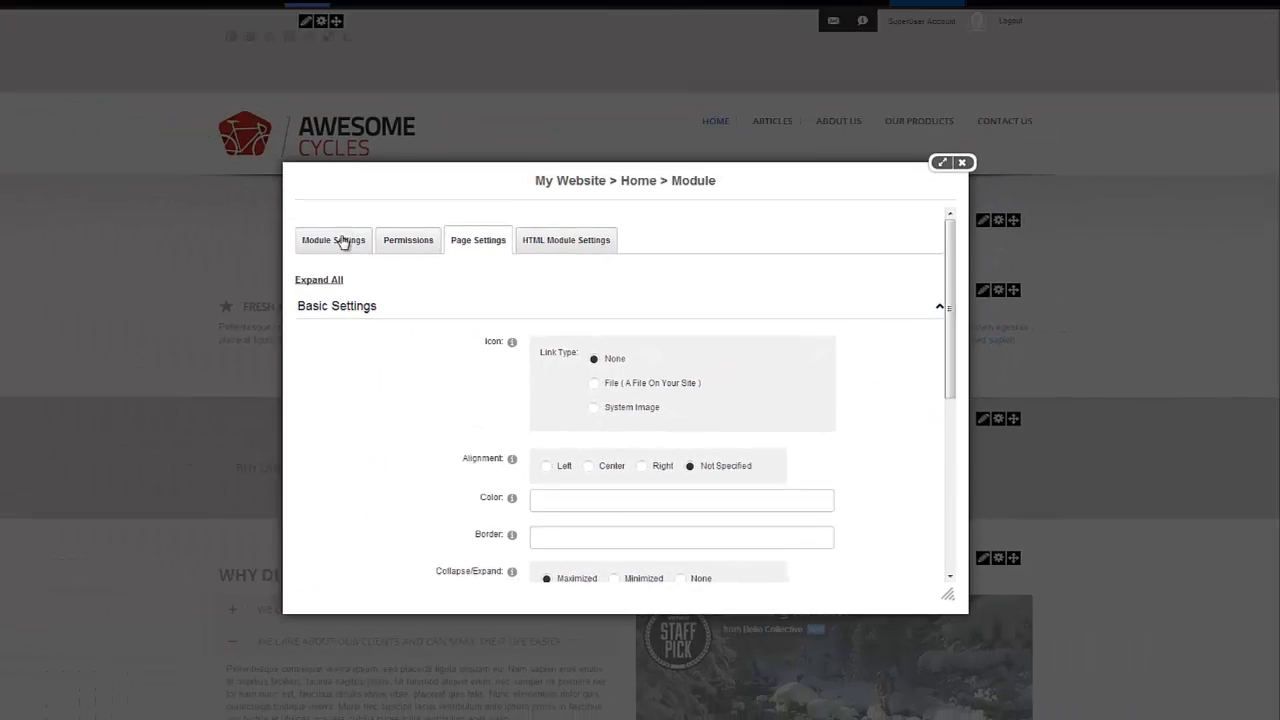
click(343, 241)
scroll(402, 352, down, 3)
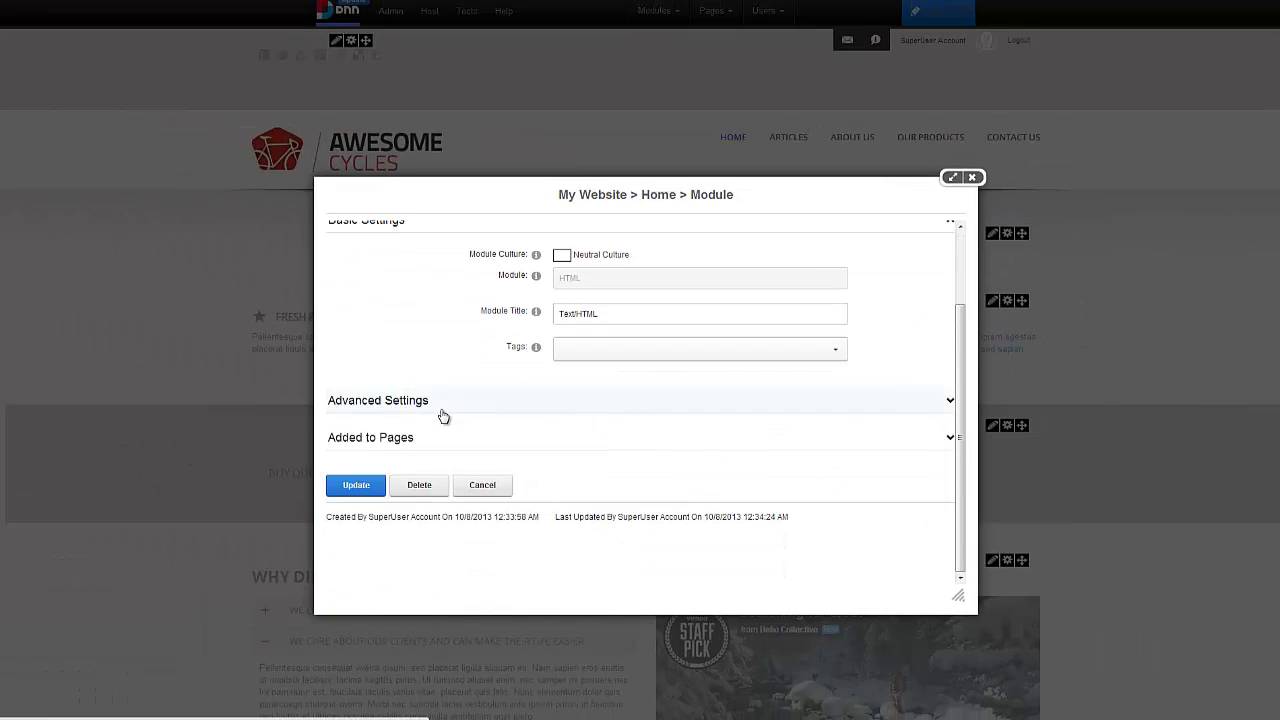
click(417, 409)
scroll(447, 413, down, 3)
right_click(653, 389)
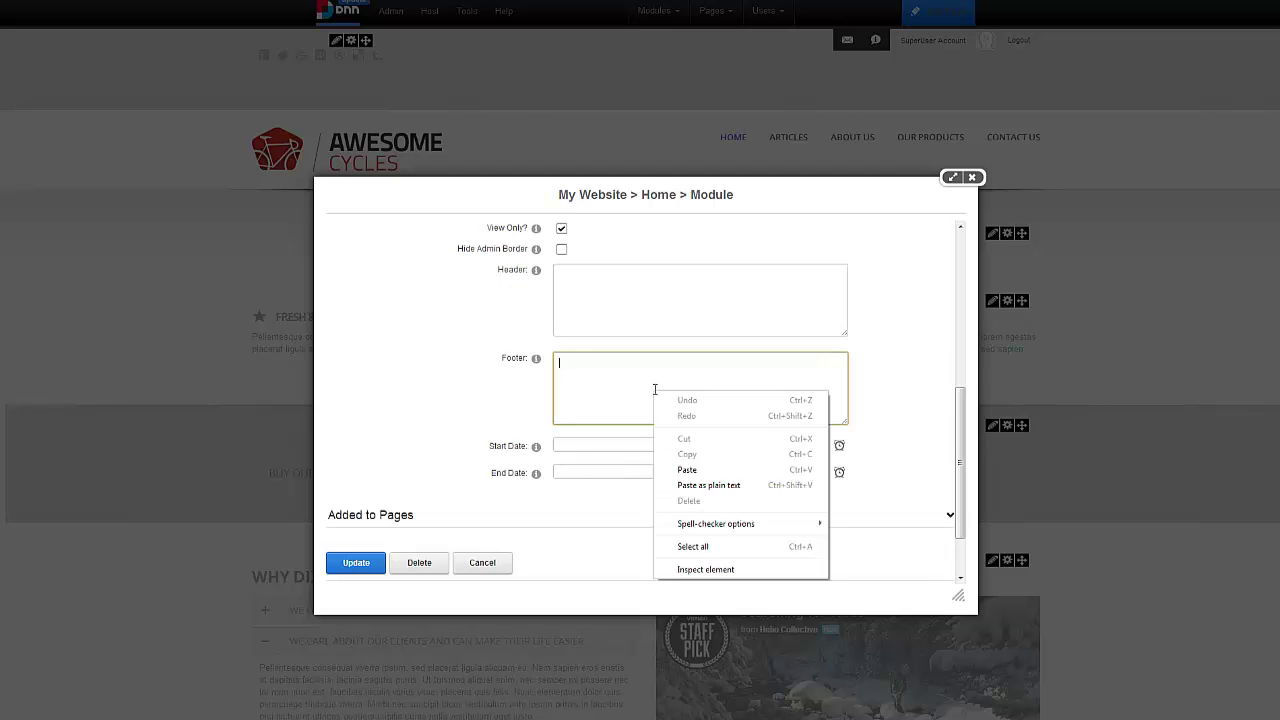
click(689, 469)
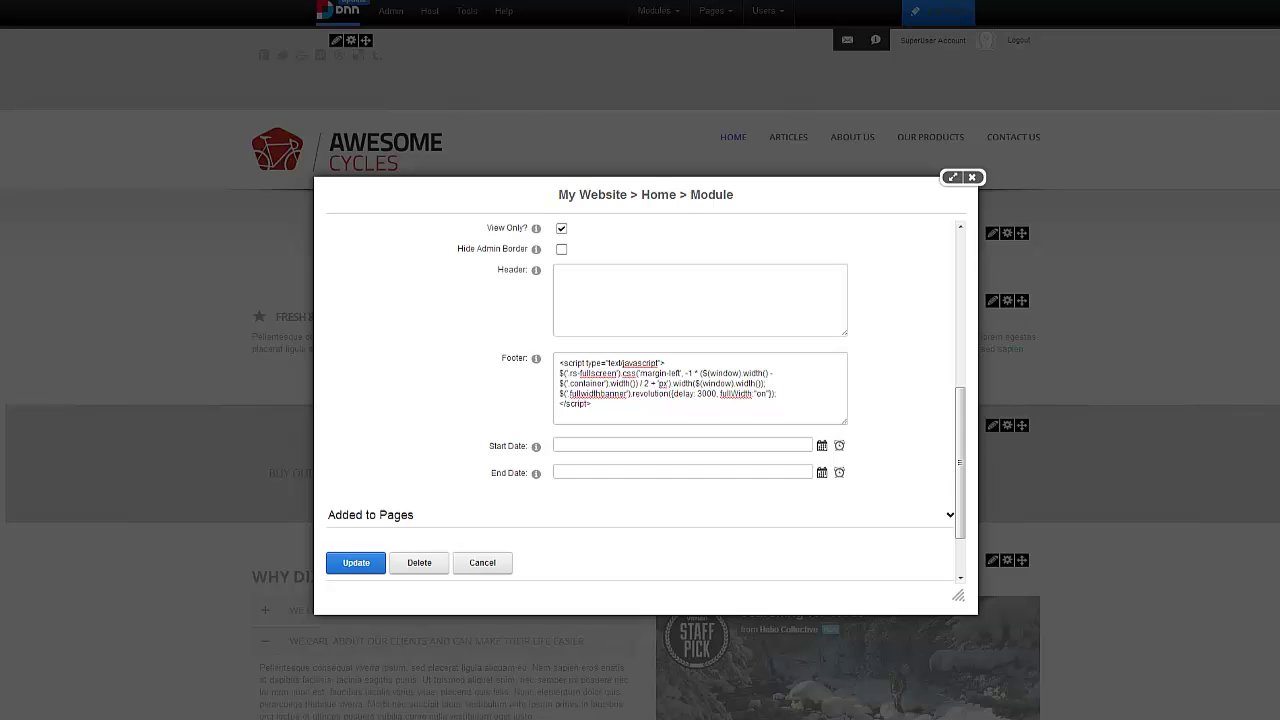
click(365, 560)
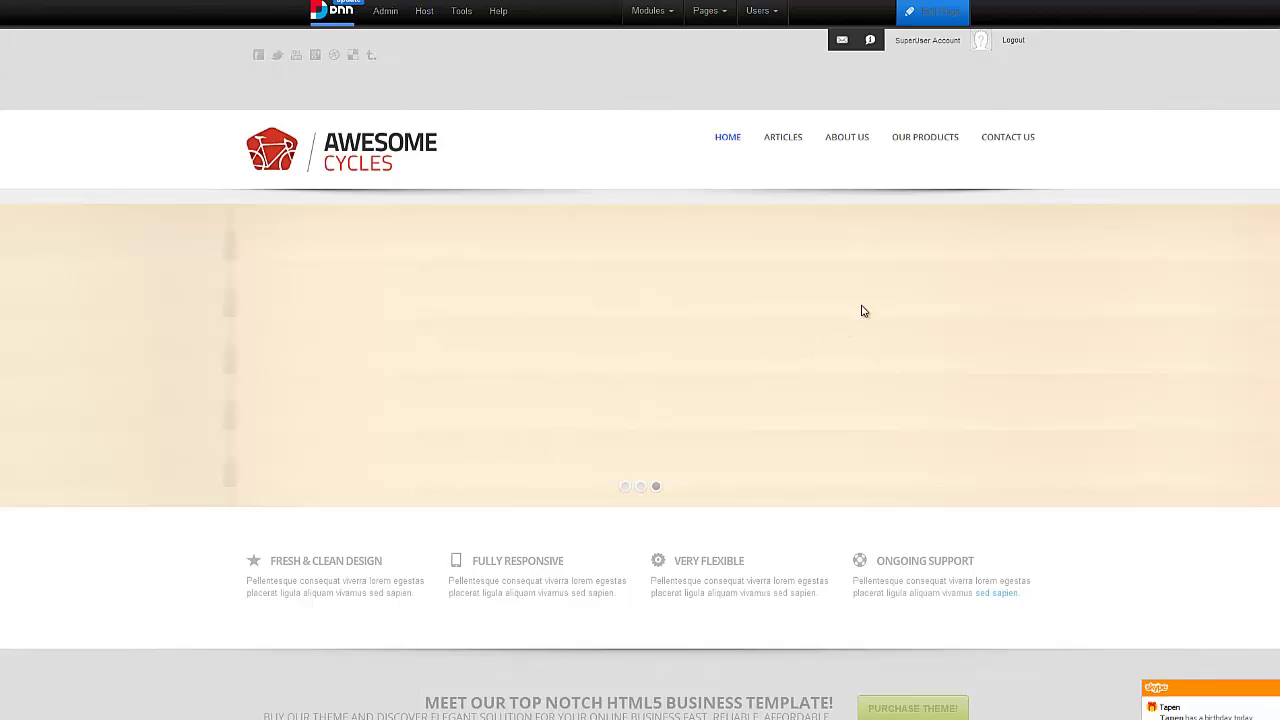
mouse_move(928, 8)
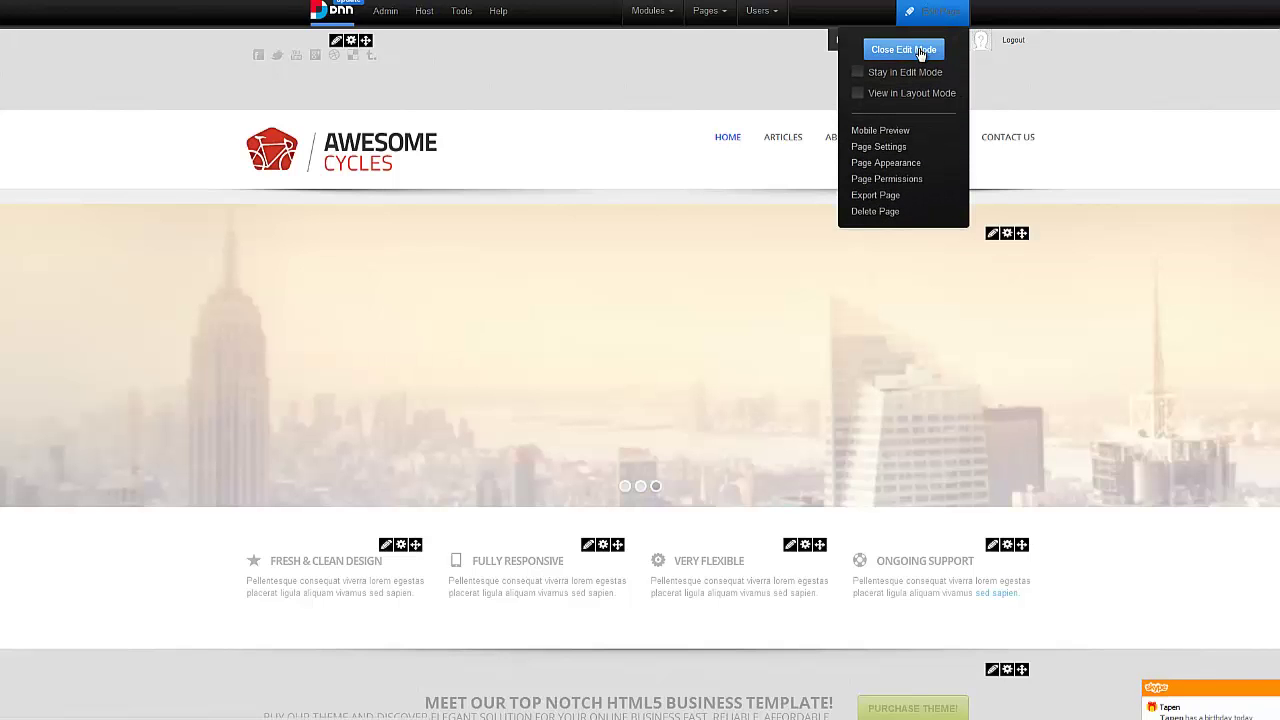
click(900, 47)
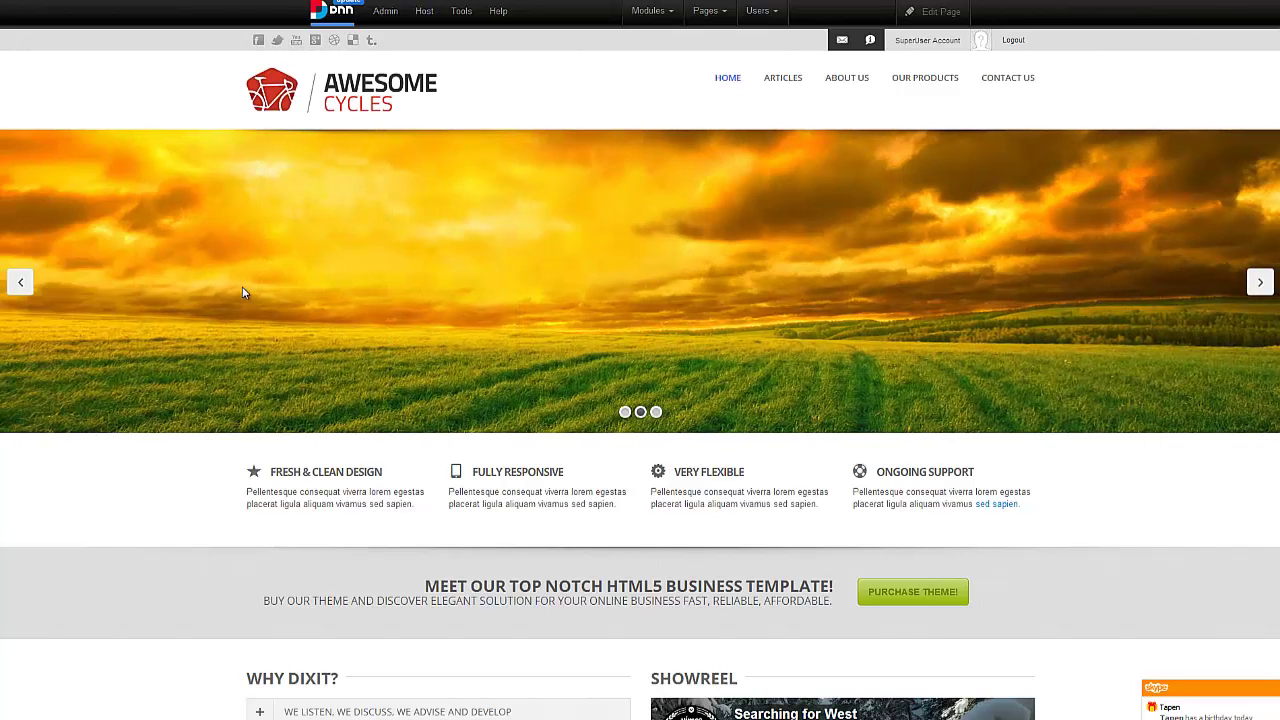
click(625, 412)
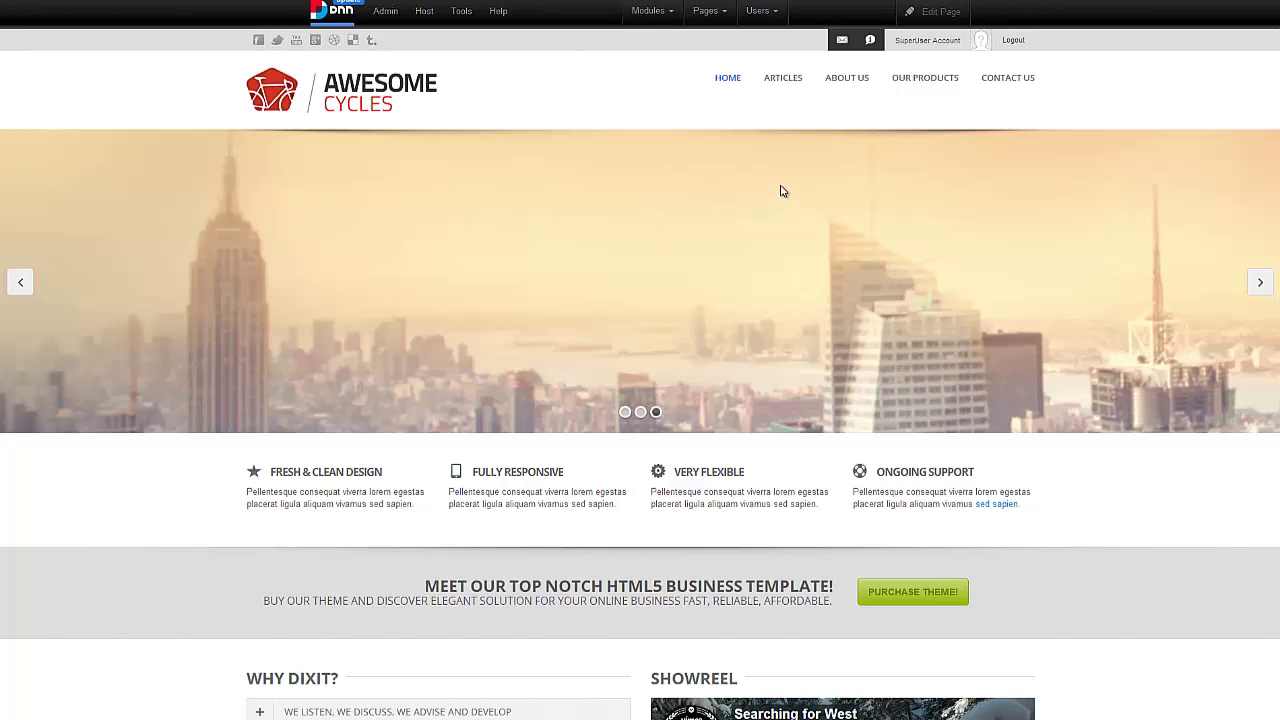
mouse_move(930, 12)
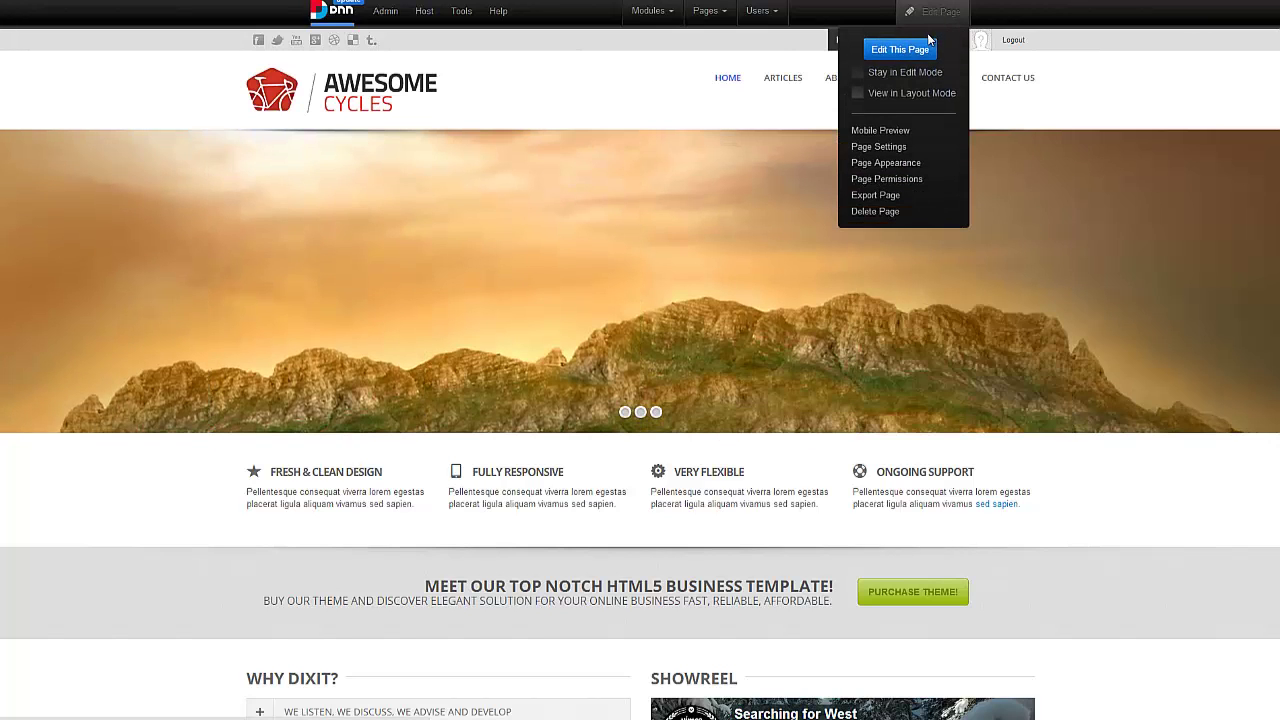
click(922, 49)
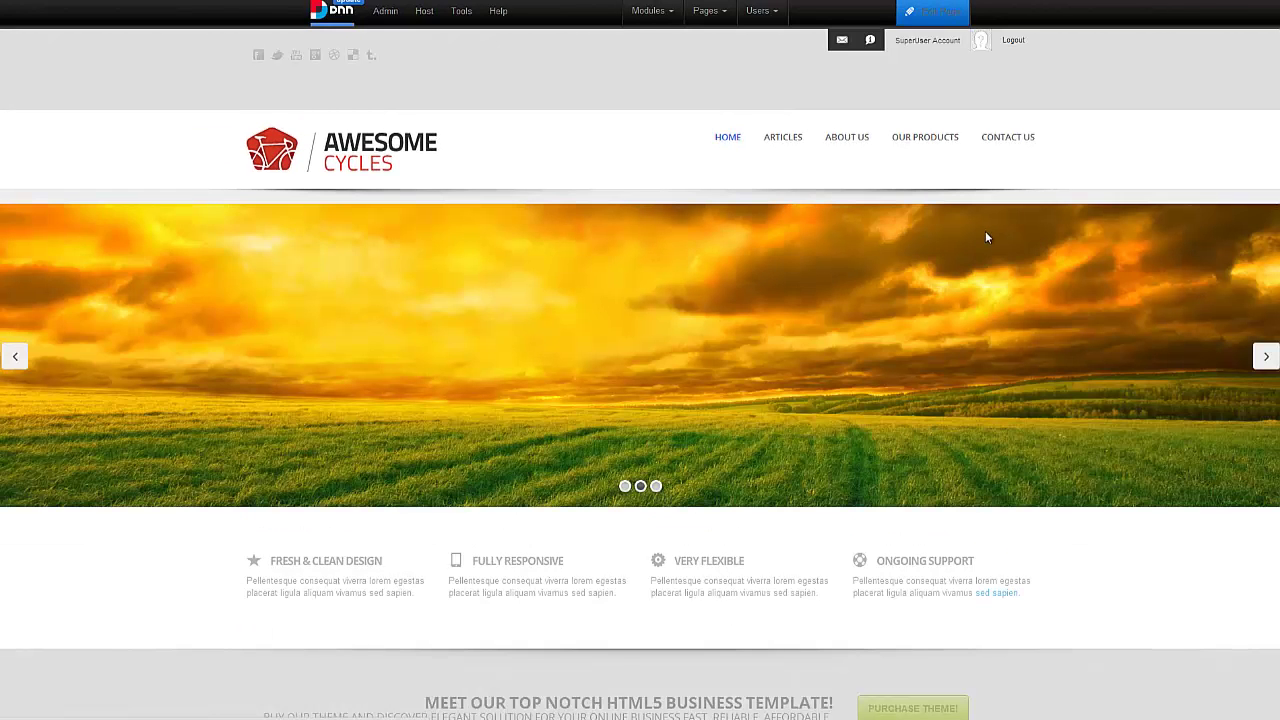
mouse_move(948, 207)
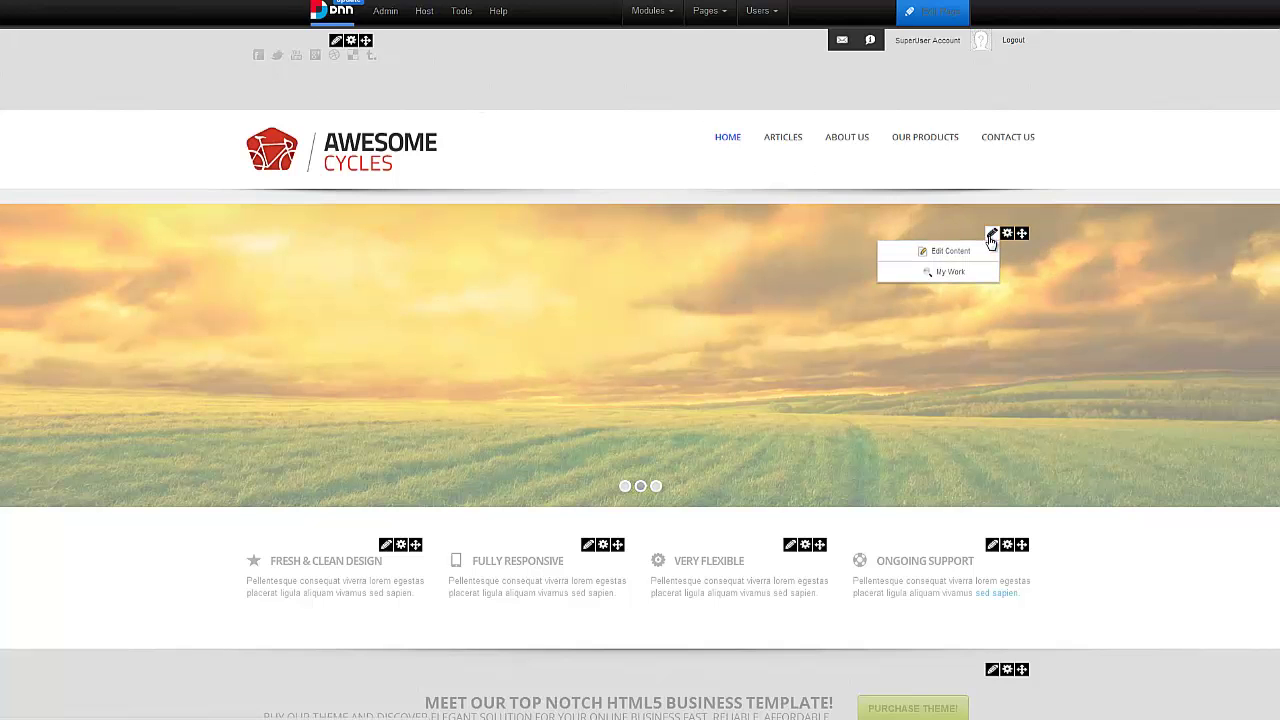
Replace the module's HTML content with the copied FIXED WIDTH SLIDER markup
click(986, 252)
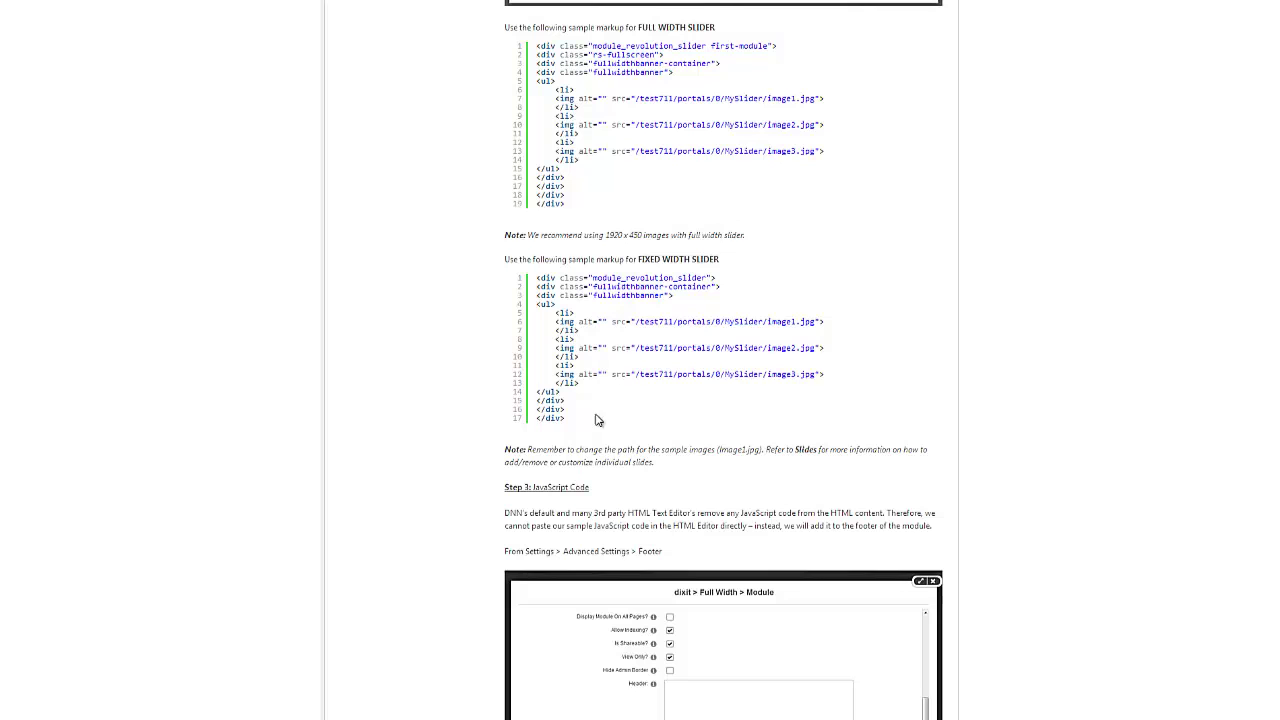
drag(602, 424, 537, 278)
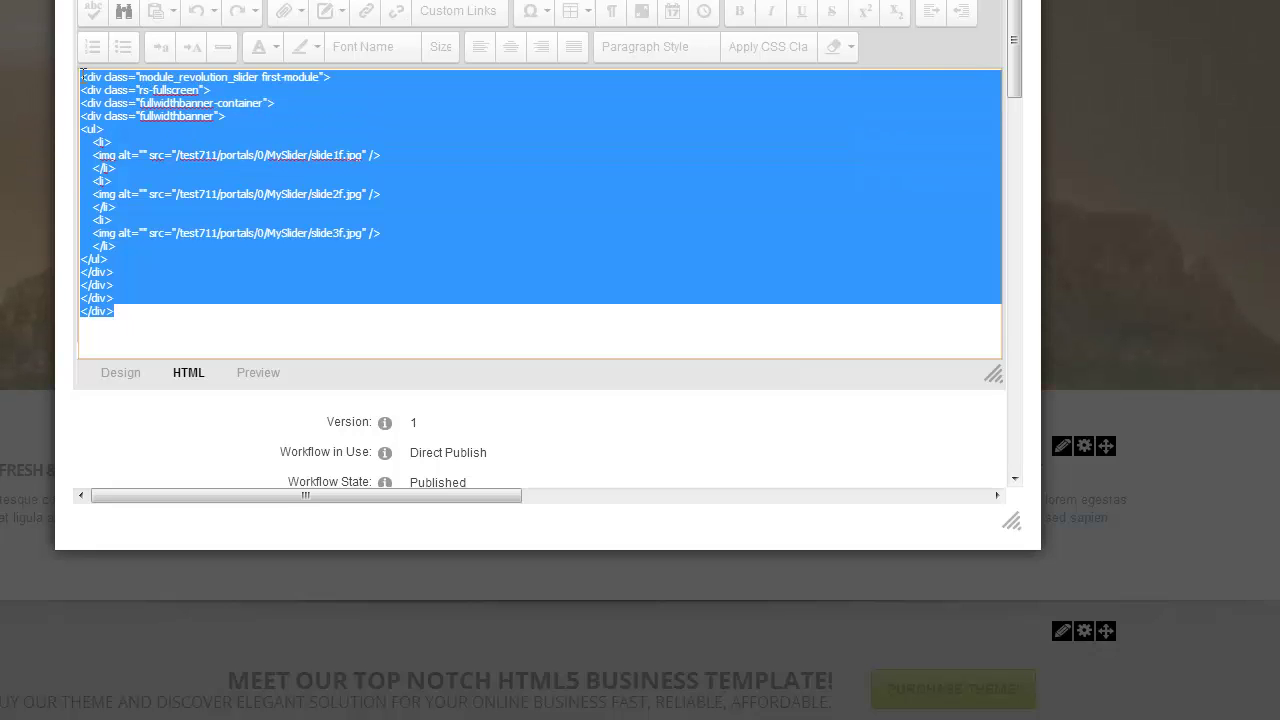
key(ctrl+v)
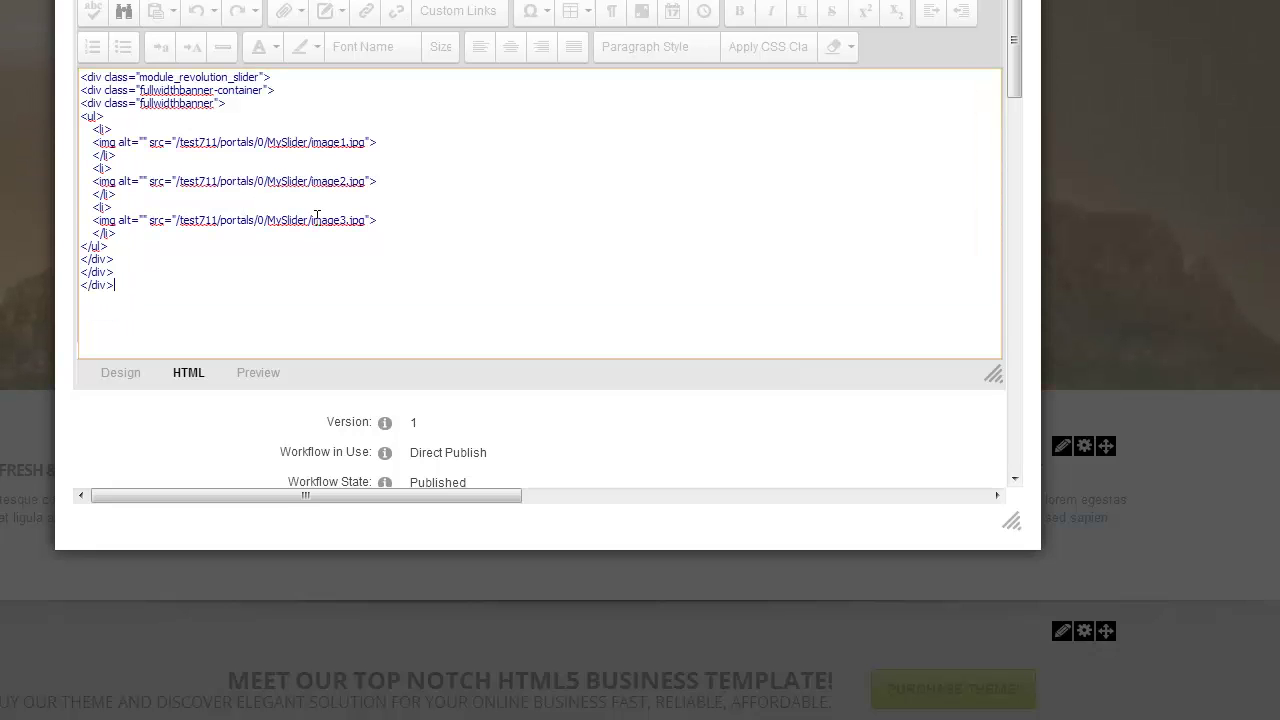
Rename the three image files to slide1f, slide2f and slide3f
double_click(321, 142)
text(slide1)
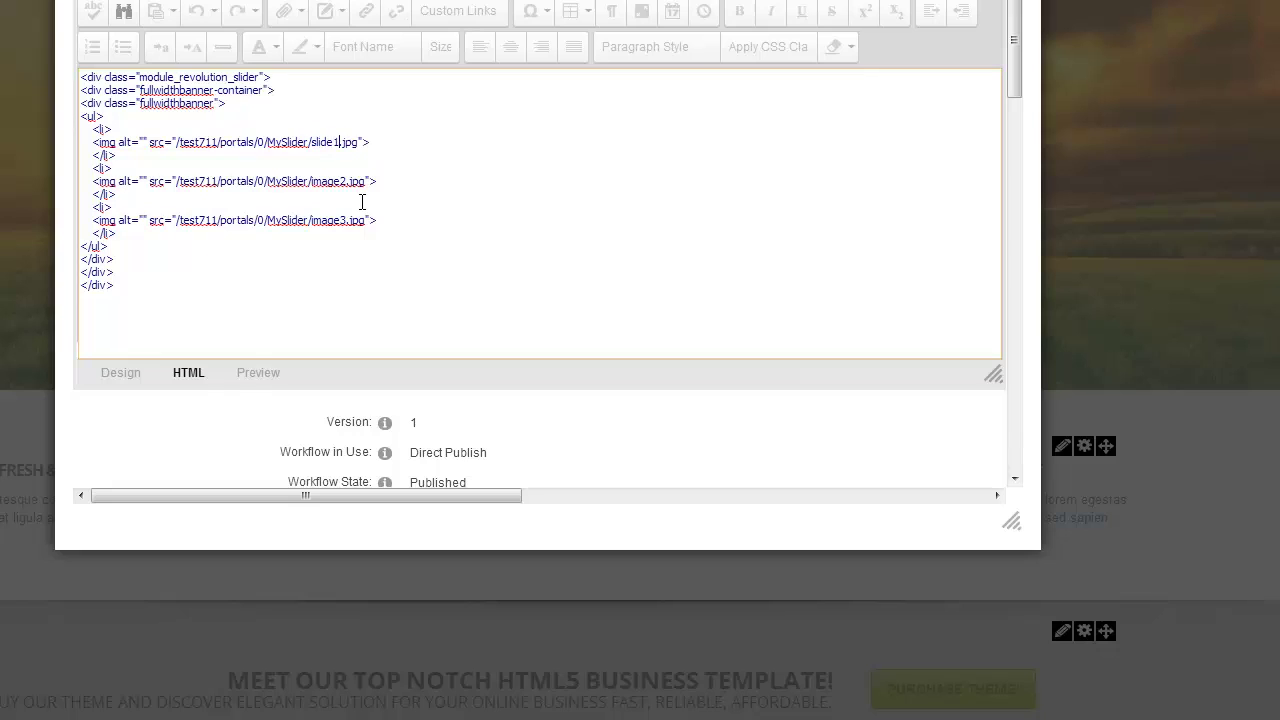
text(f)
key(Down)
key(Down)
key(End)
key(Left)
key(Left)
key(Left)
key(Left)
key(Left)
key(Left)
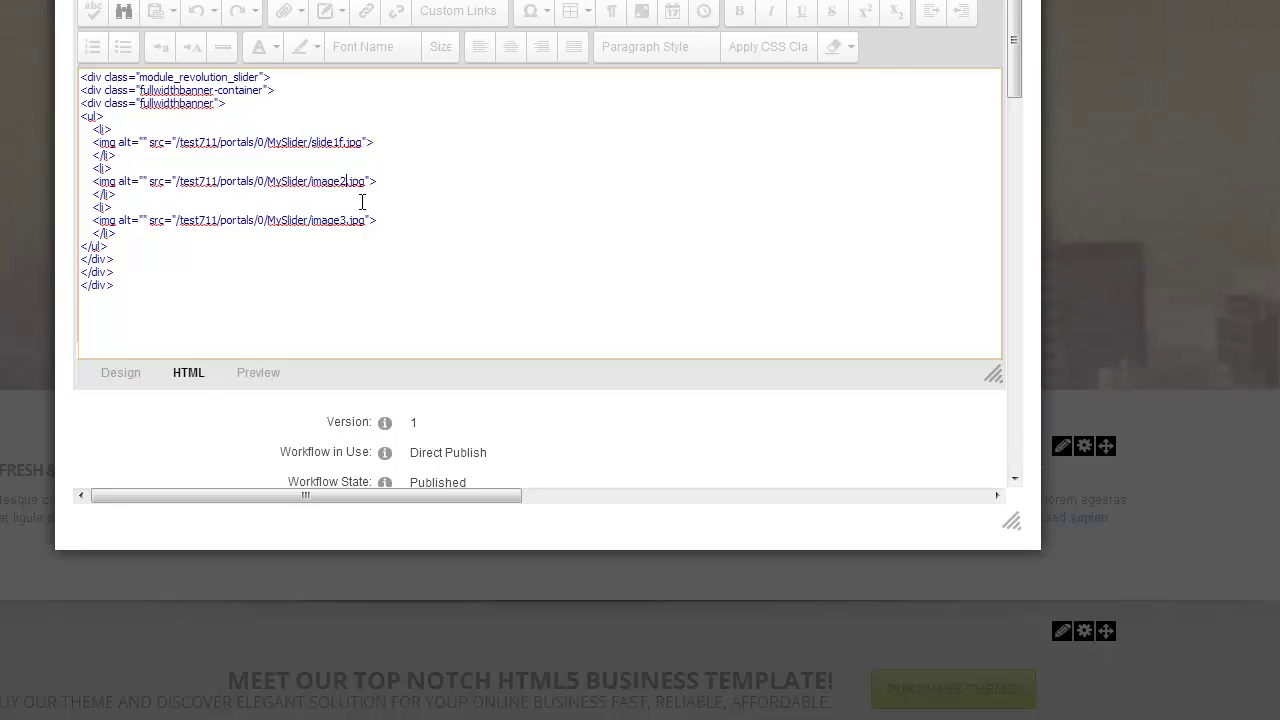
key(ctrl+shift+Left)
text(slide2f)
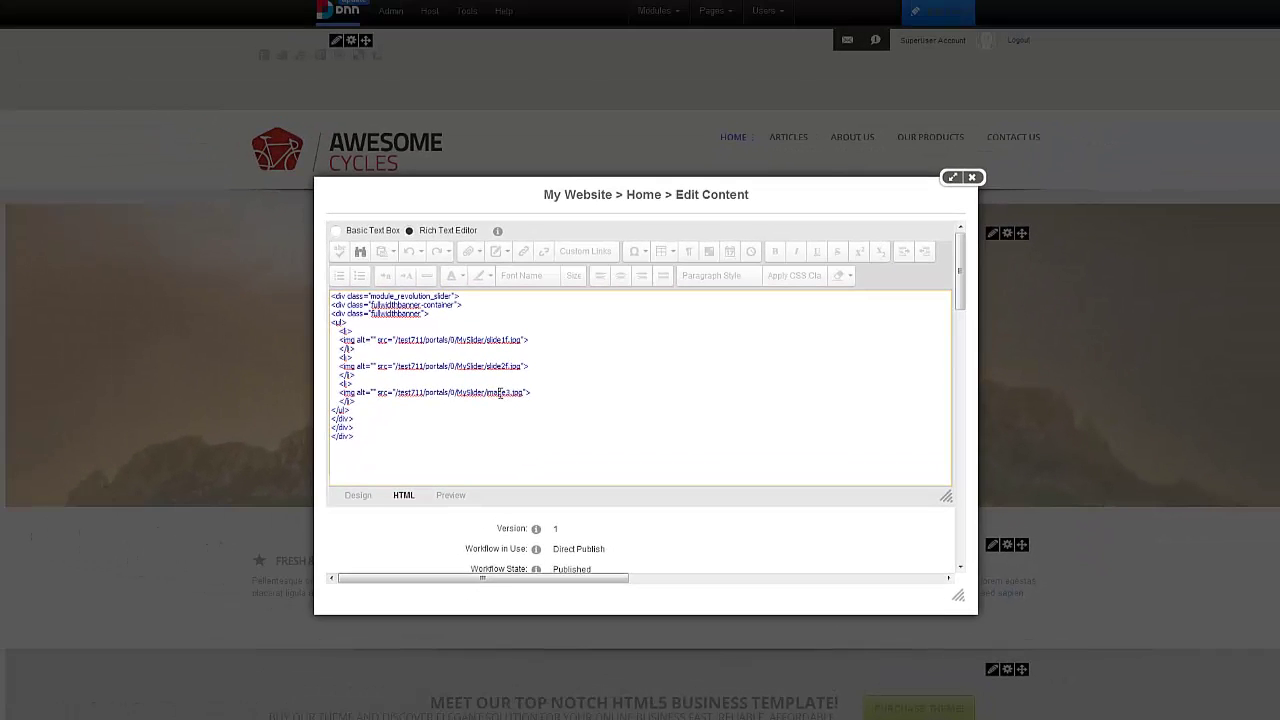
double_click(440, 340)
text(slide3f)
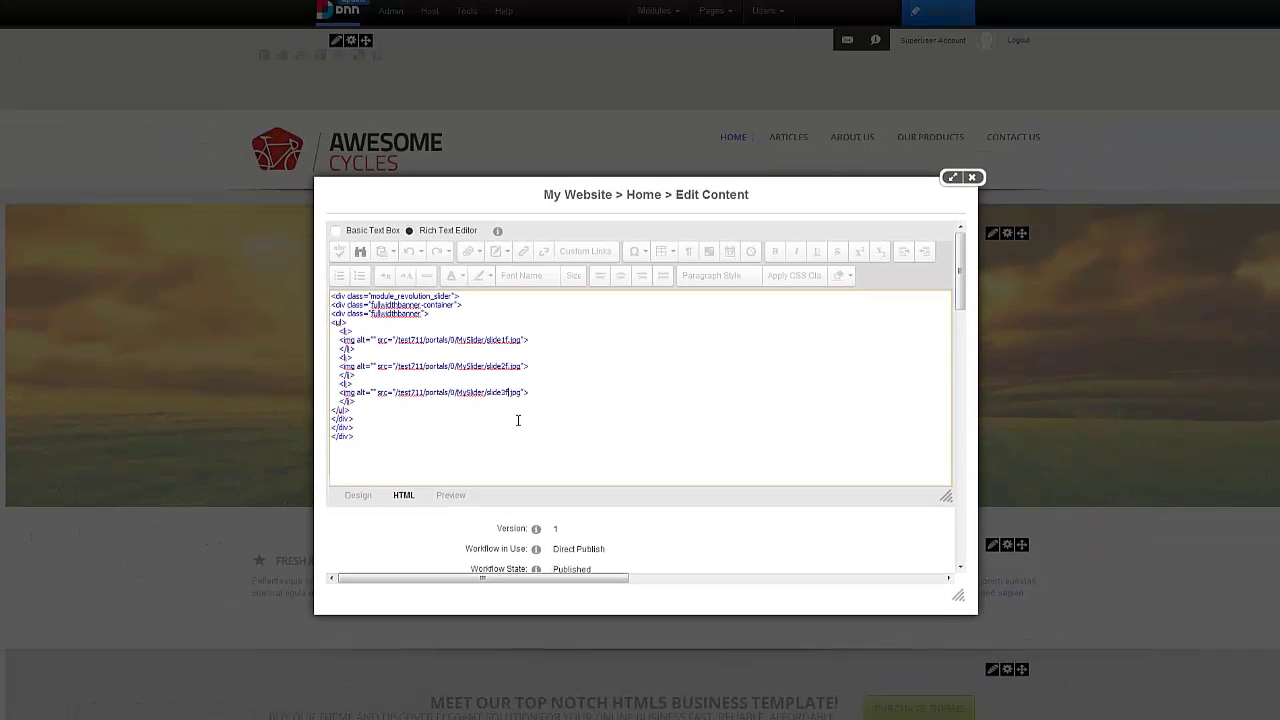
scroll(518, 420, down, 3)
Save the updated slider content and scroll the documentation to the JavaScript samples
click(372, 472)
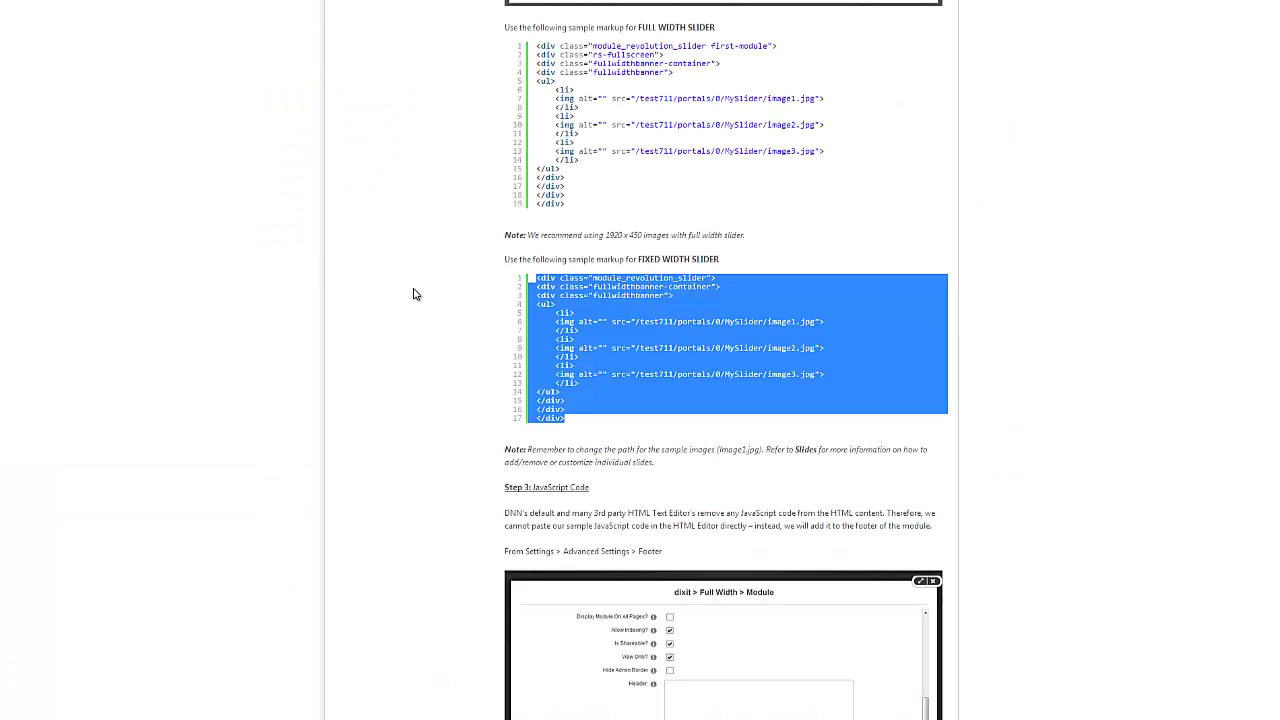
scroll(414, 294, down, 5)
scroll(416, 294, down, 3)
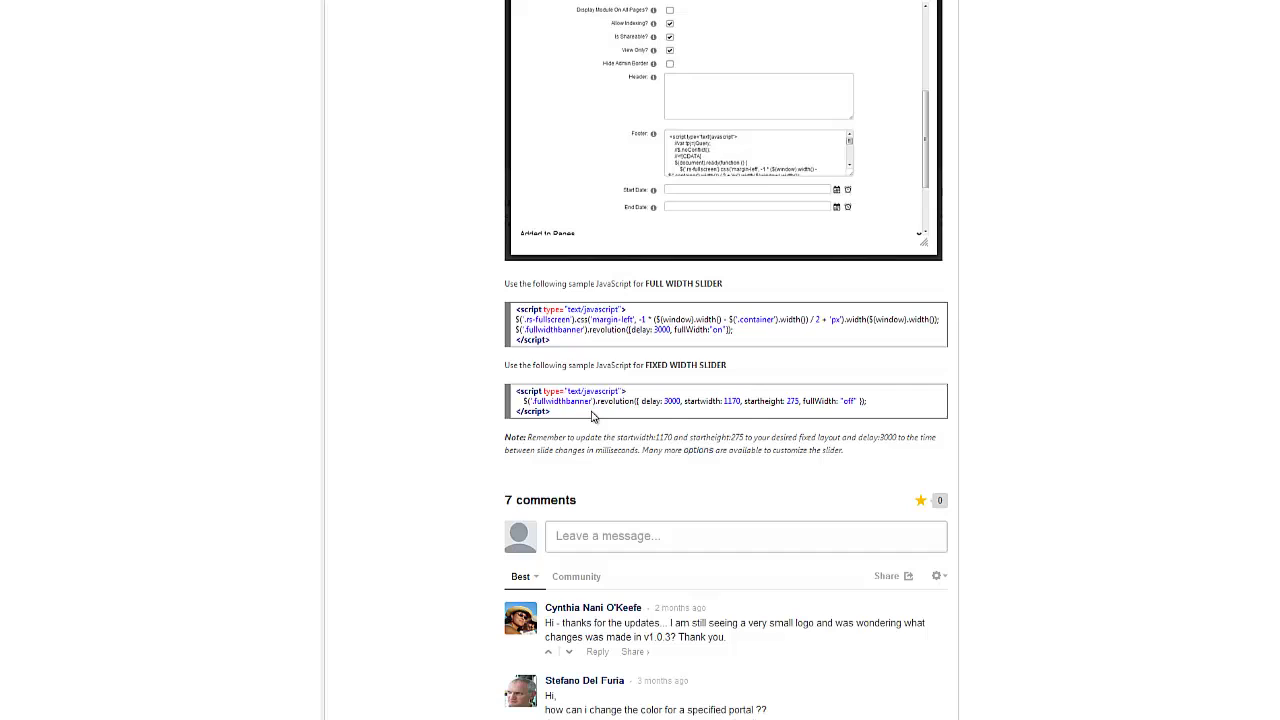
Review the FIXED WIDTH SLIDER script's delay 3000, startwidth 1170 and startheight settings
drag(591, 417, 526, 391)
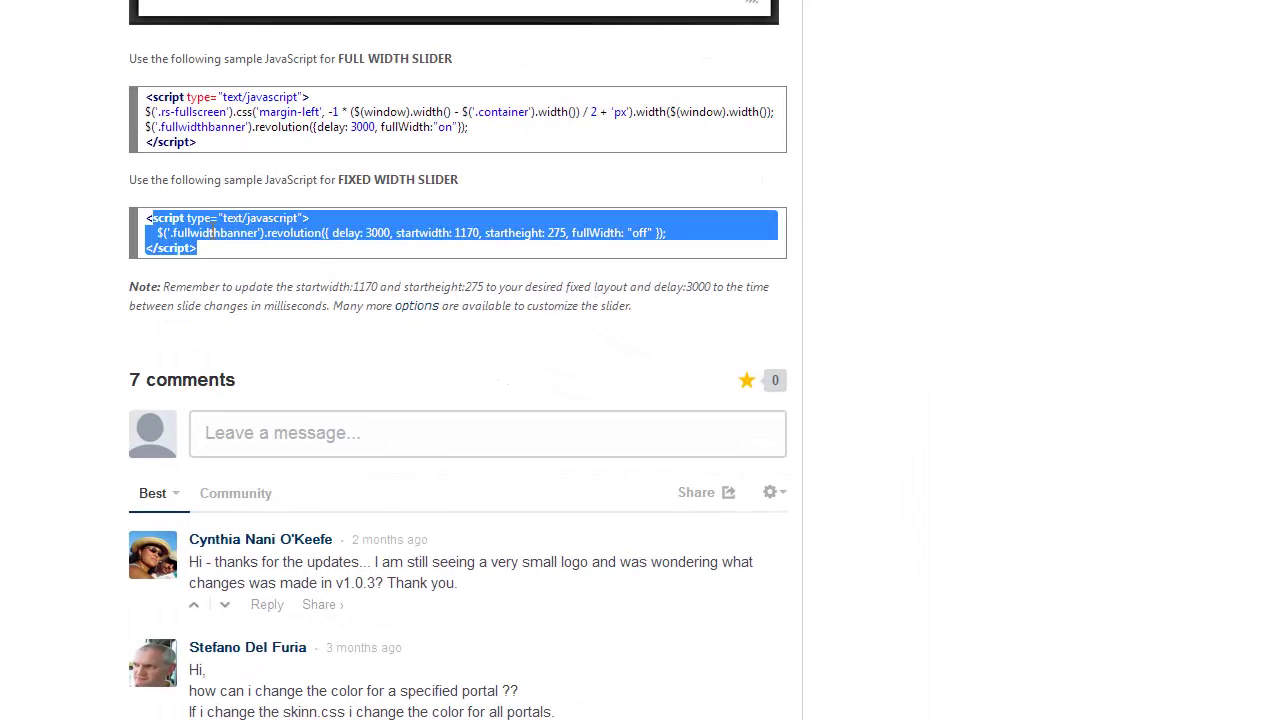
click(624, 418)
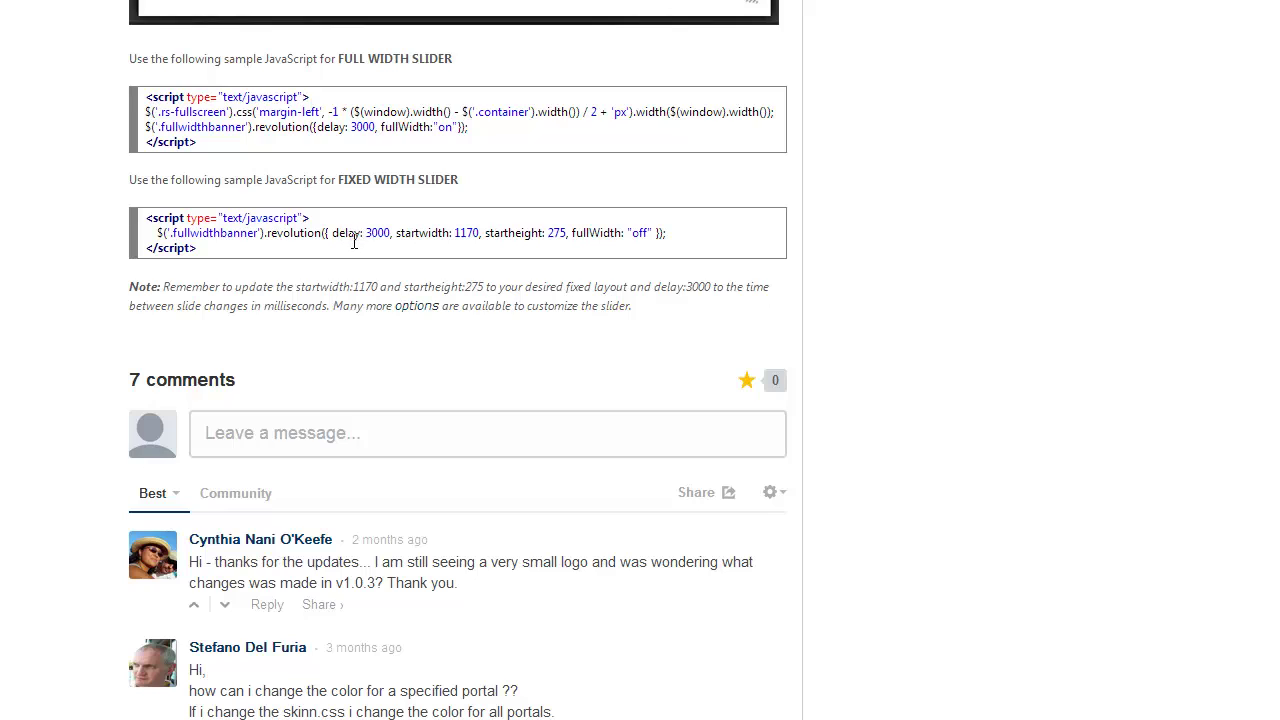
drag(370, 240, 382, 240)
click(387, 241)
double_click(379, 240)
drag(339, 180, 458, 180)
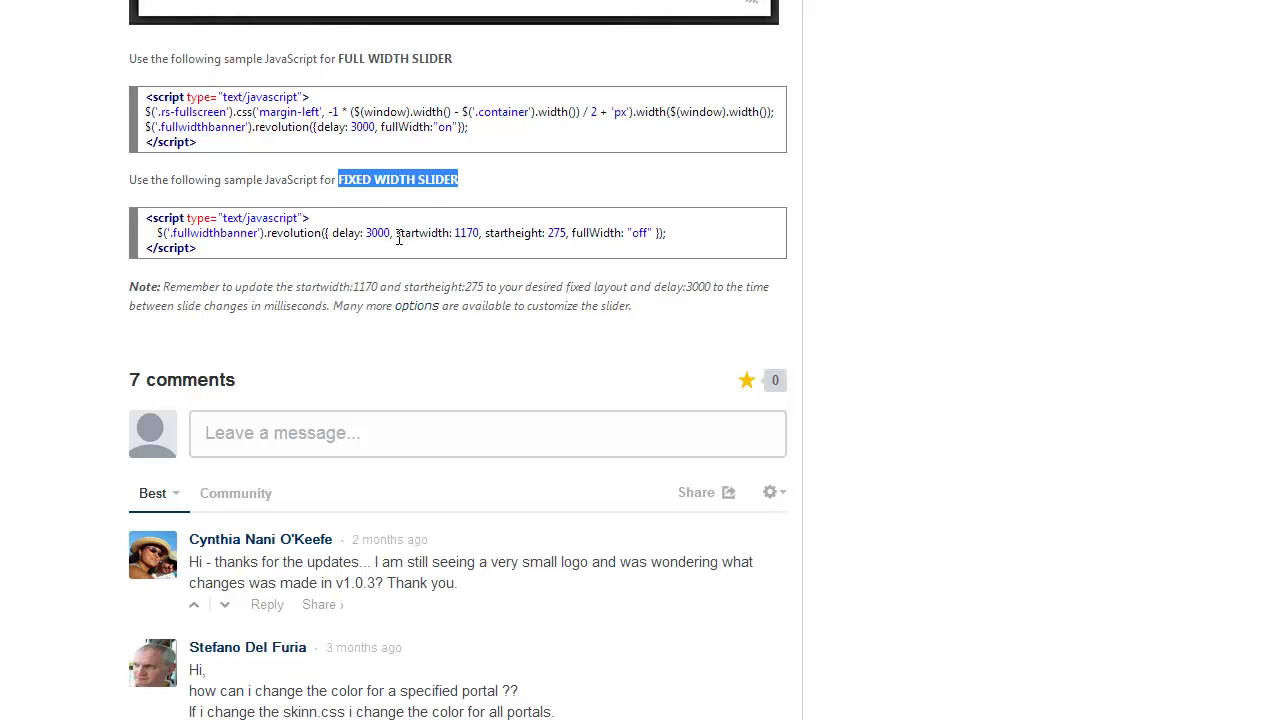
drag(398, 238, 560, 237)
click(502, 238)
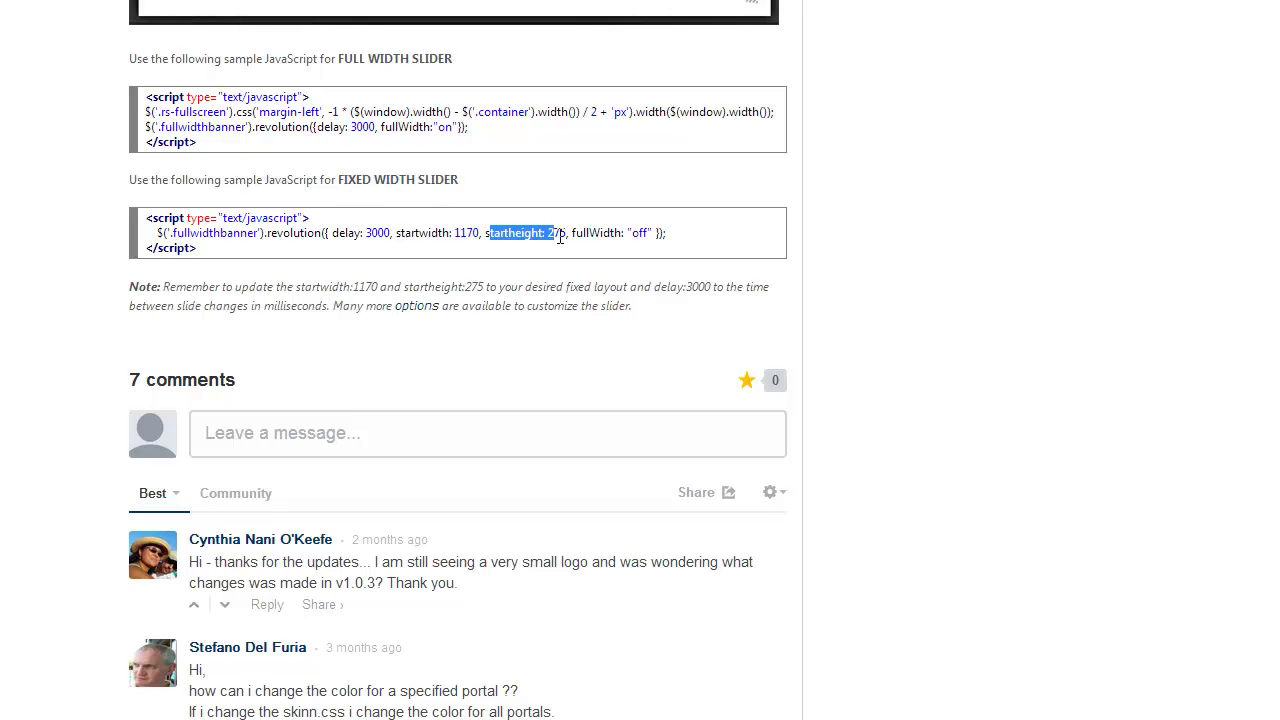
click(467, 241)
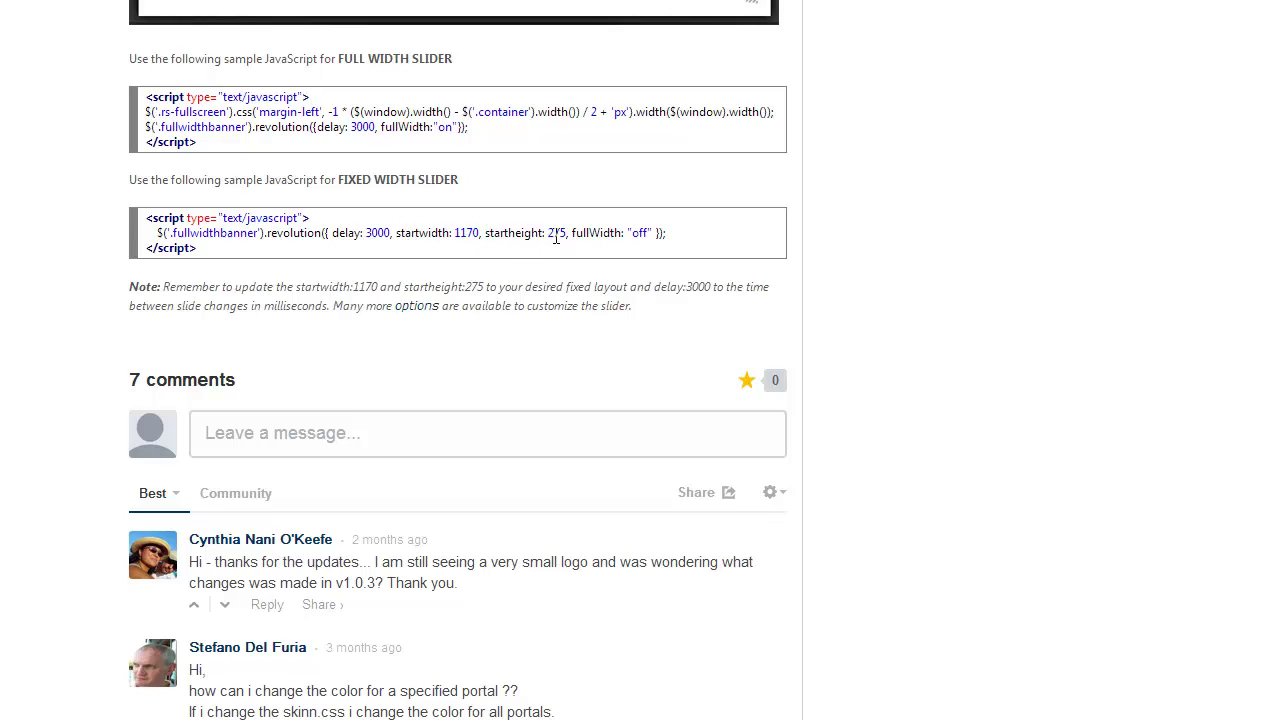
Copy the fixed-width script, paste it over the slider module's old footer script, and save
triple_click(186, 240)
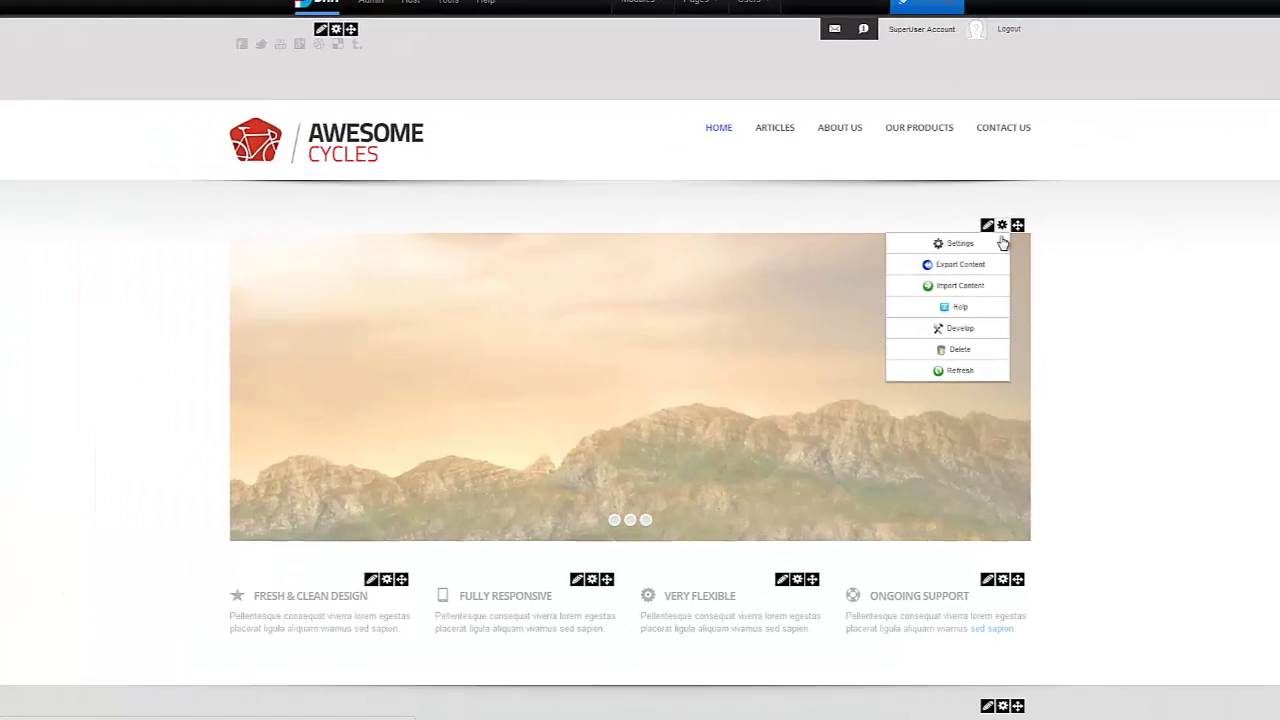
click(1003, 243)
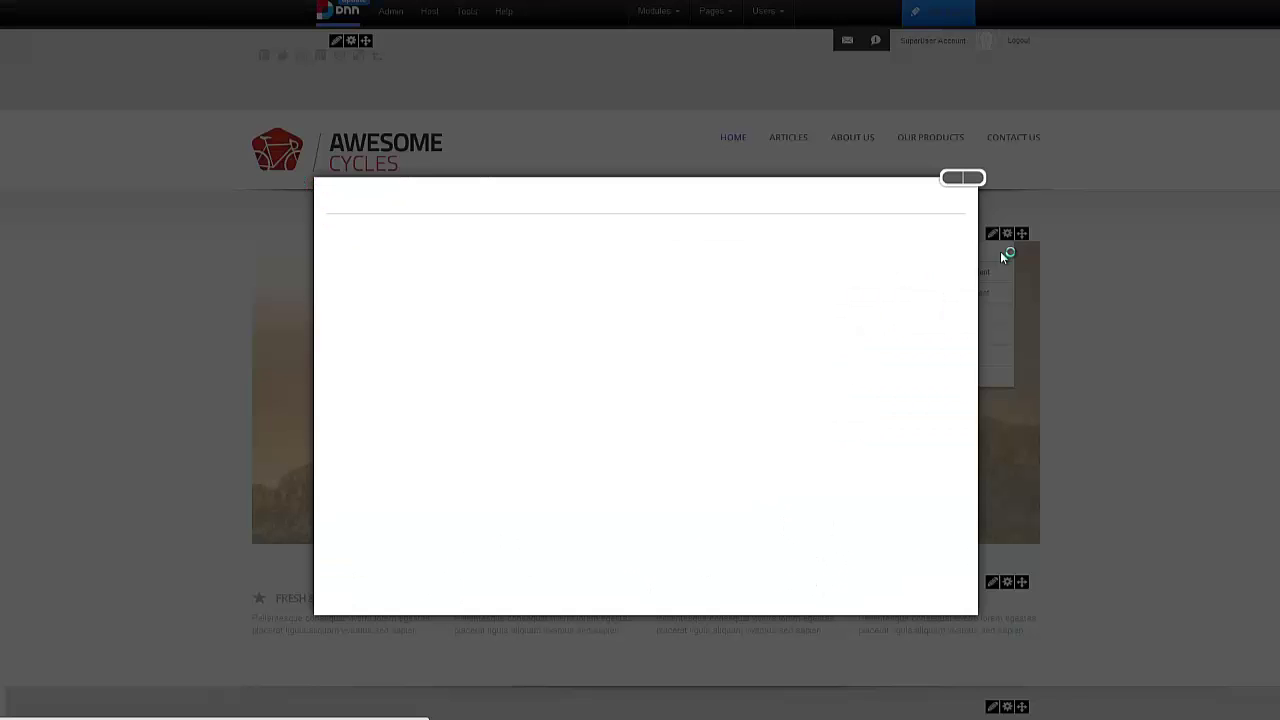
scroll(486, 450, down, 3)
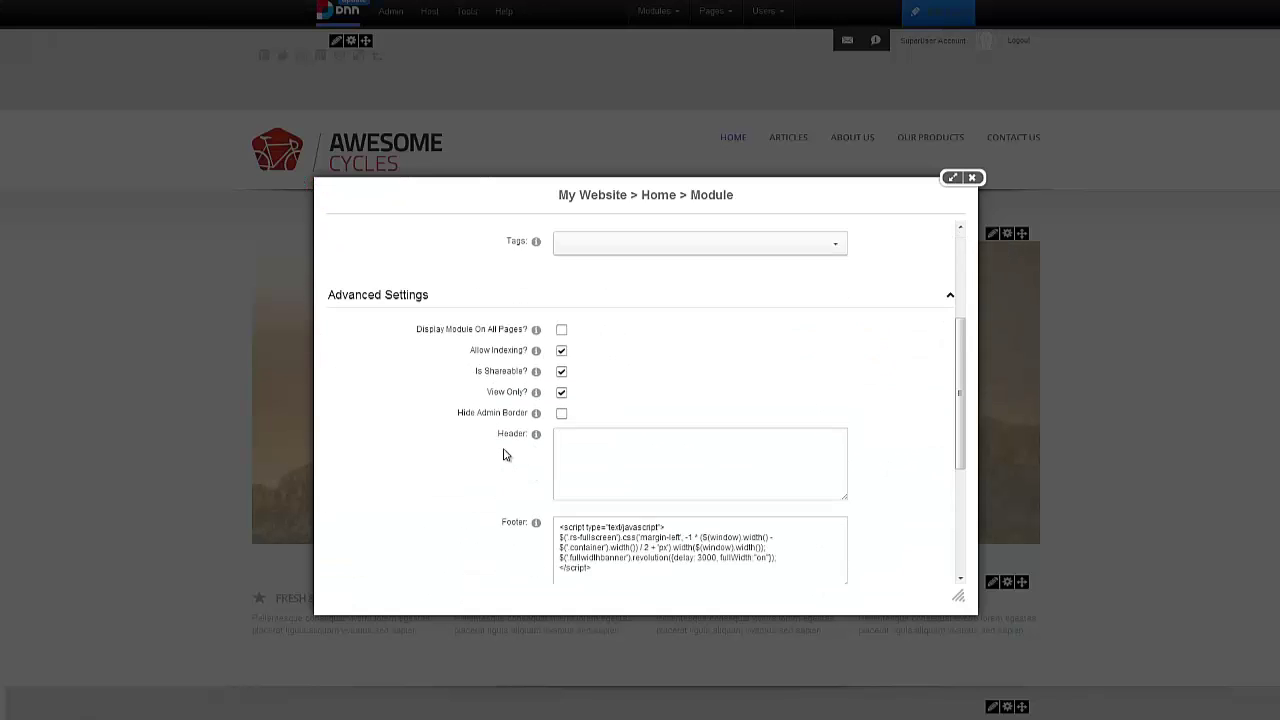
scroll(503, 455, down, 2)
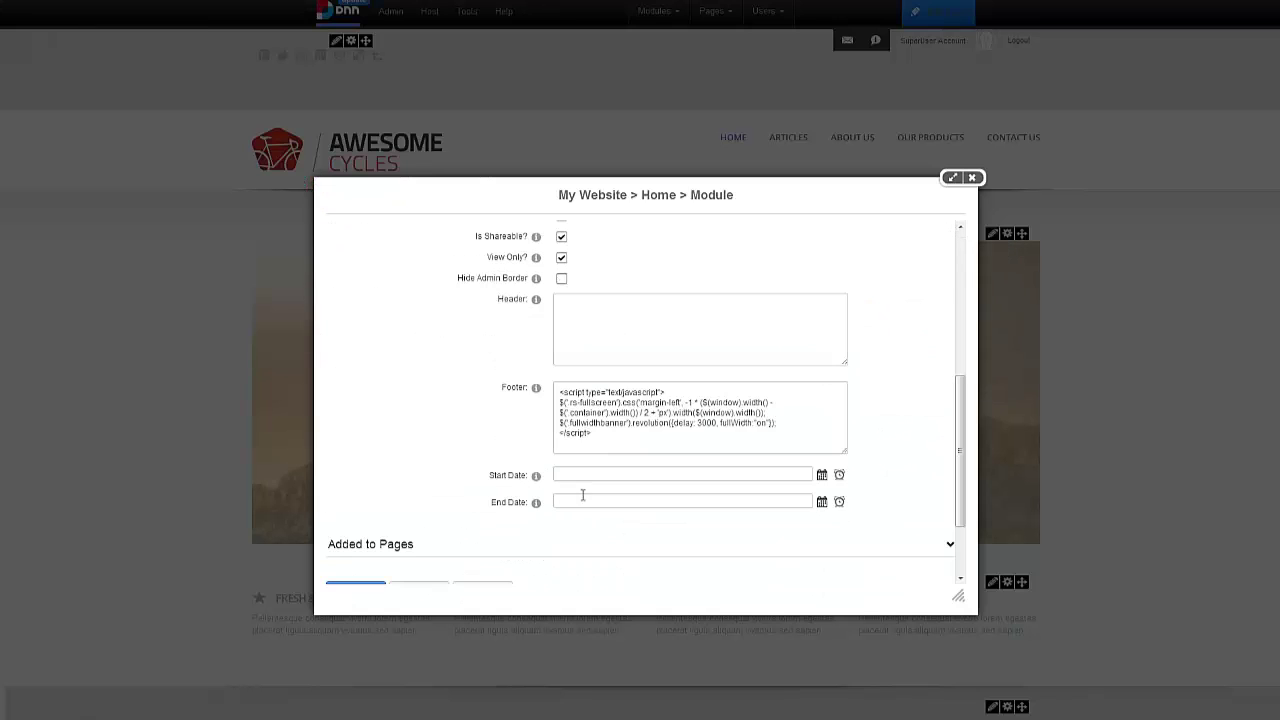
drag(595, 434, 520, 363)
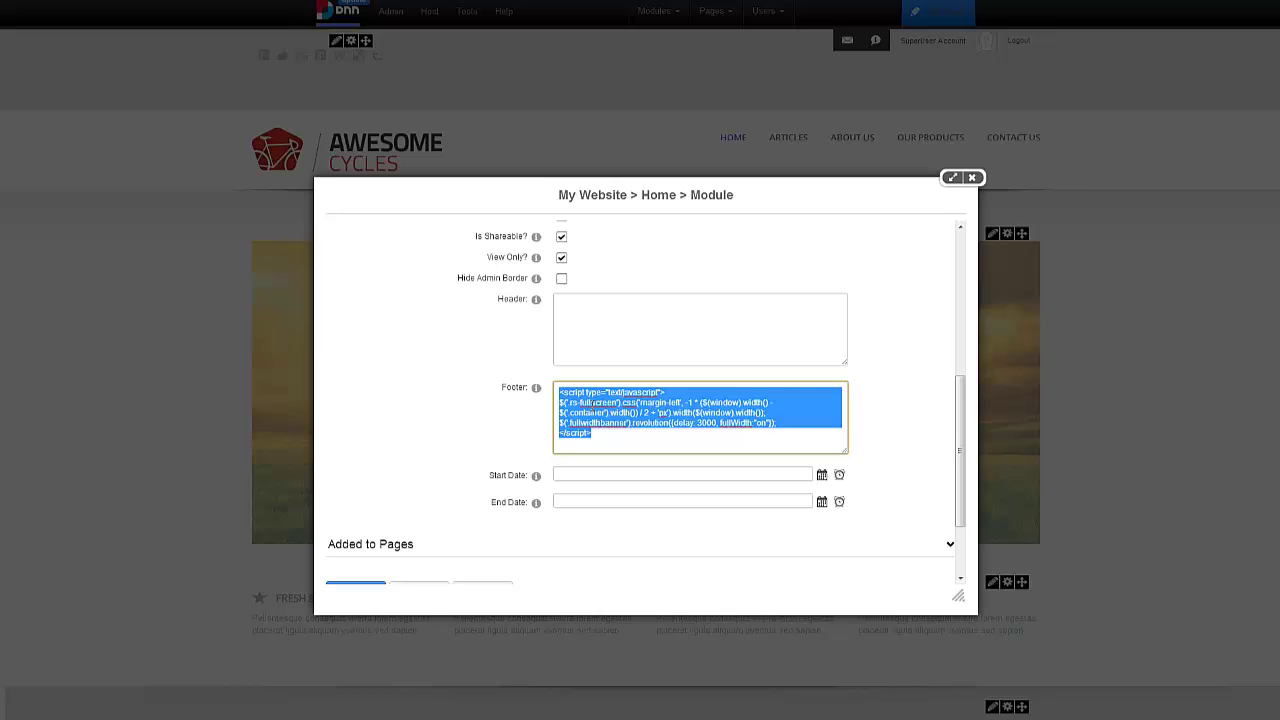
right_click(588, 410)
click(634, 480)
scroll(491, 429, down, 2)
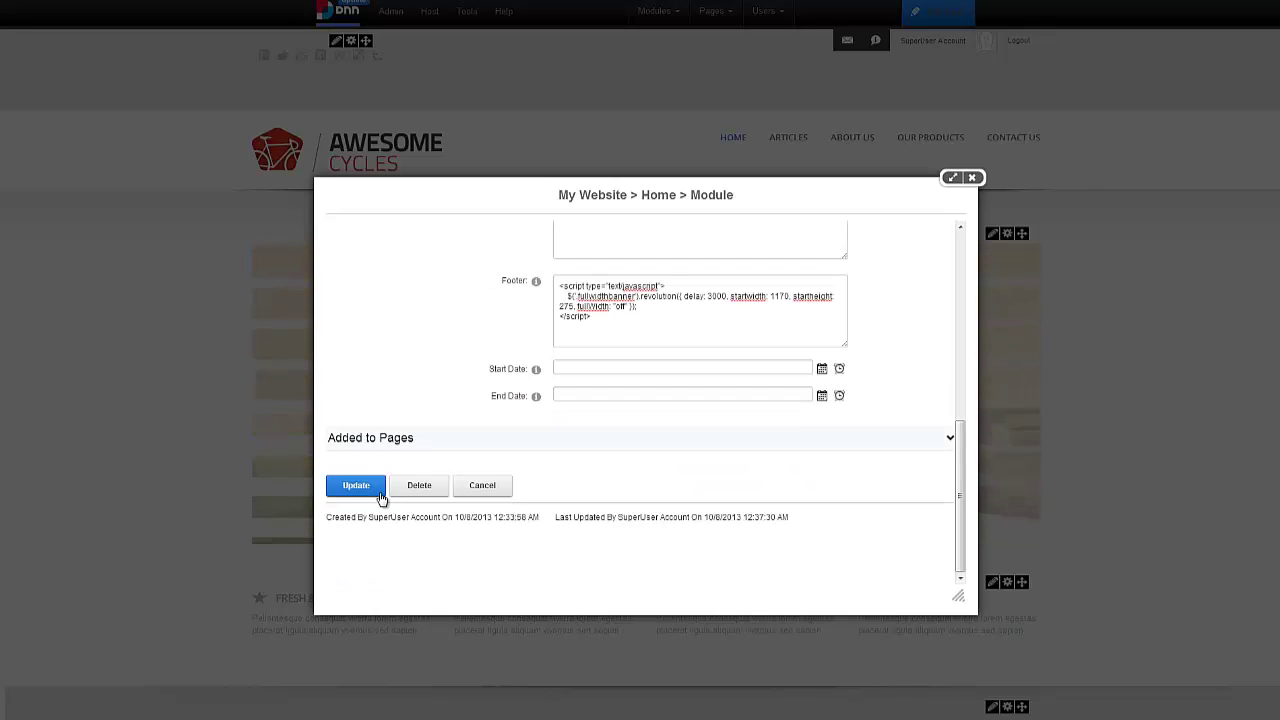
click(380, 490)
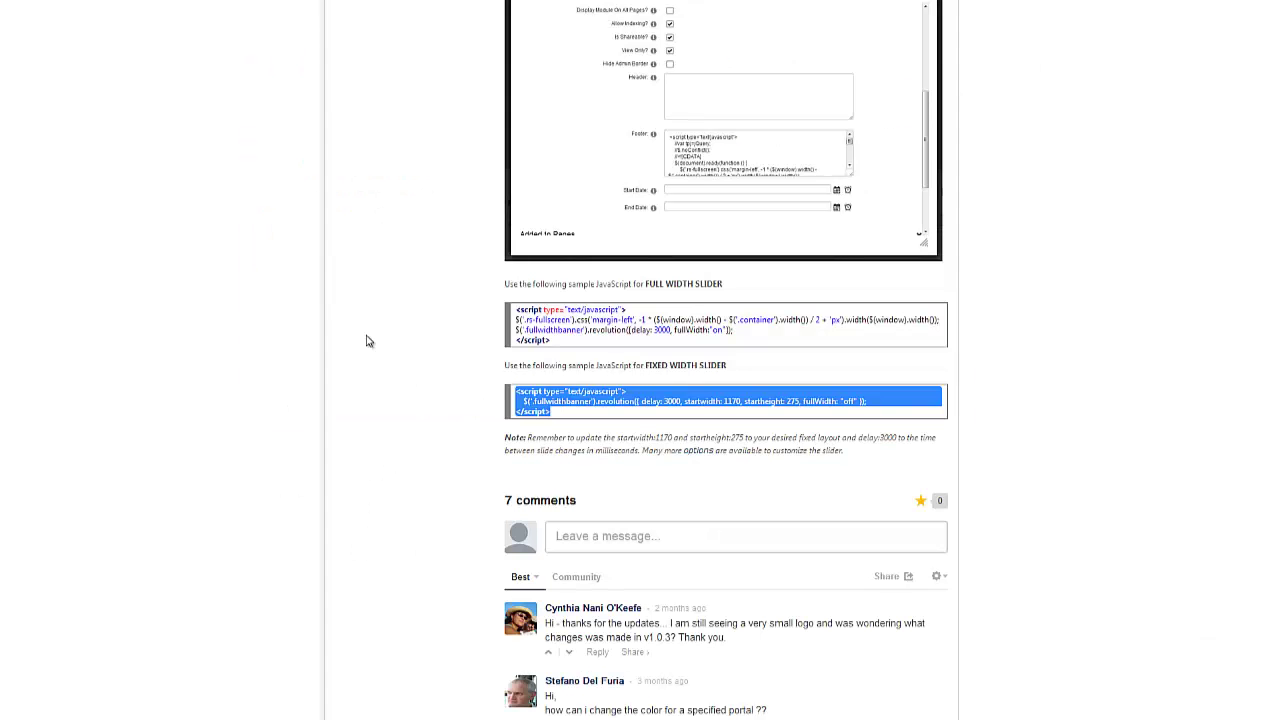
Open the Slide page under Slider in the Dixit documentation
click(402, 397)
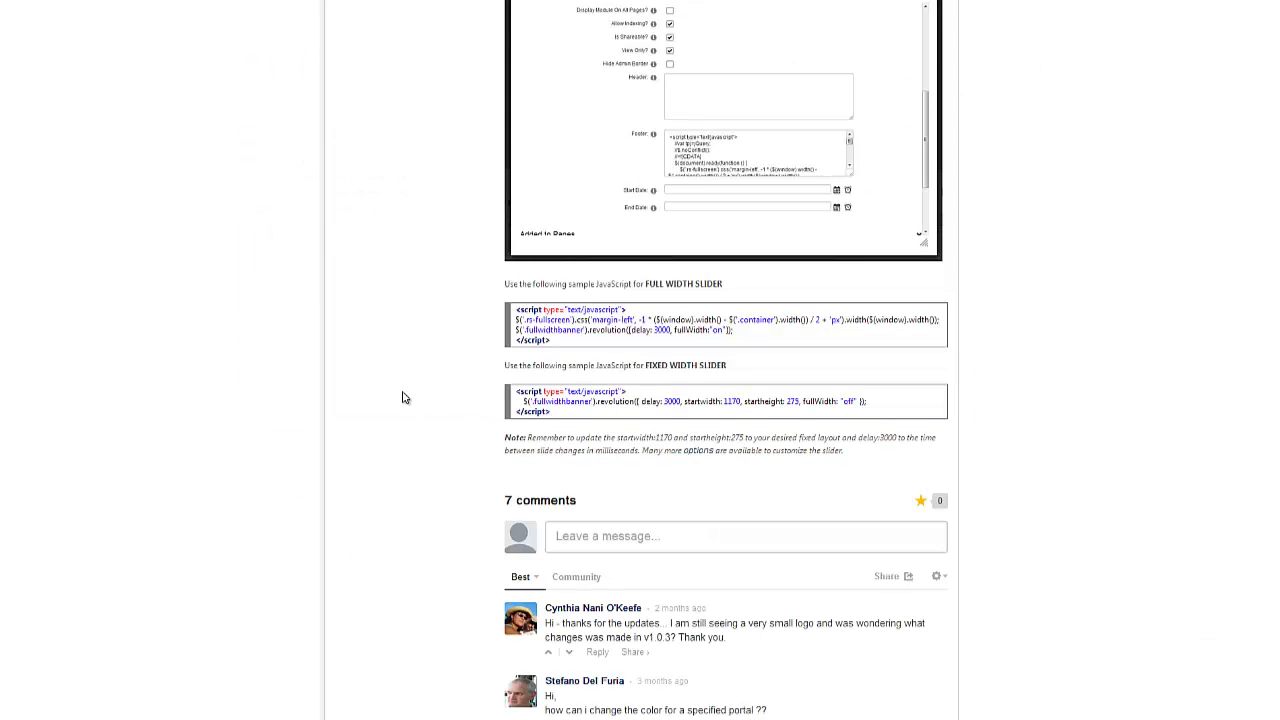
scroll(402, 397, up, 7)
scroll(402, 397, up, 10)
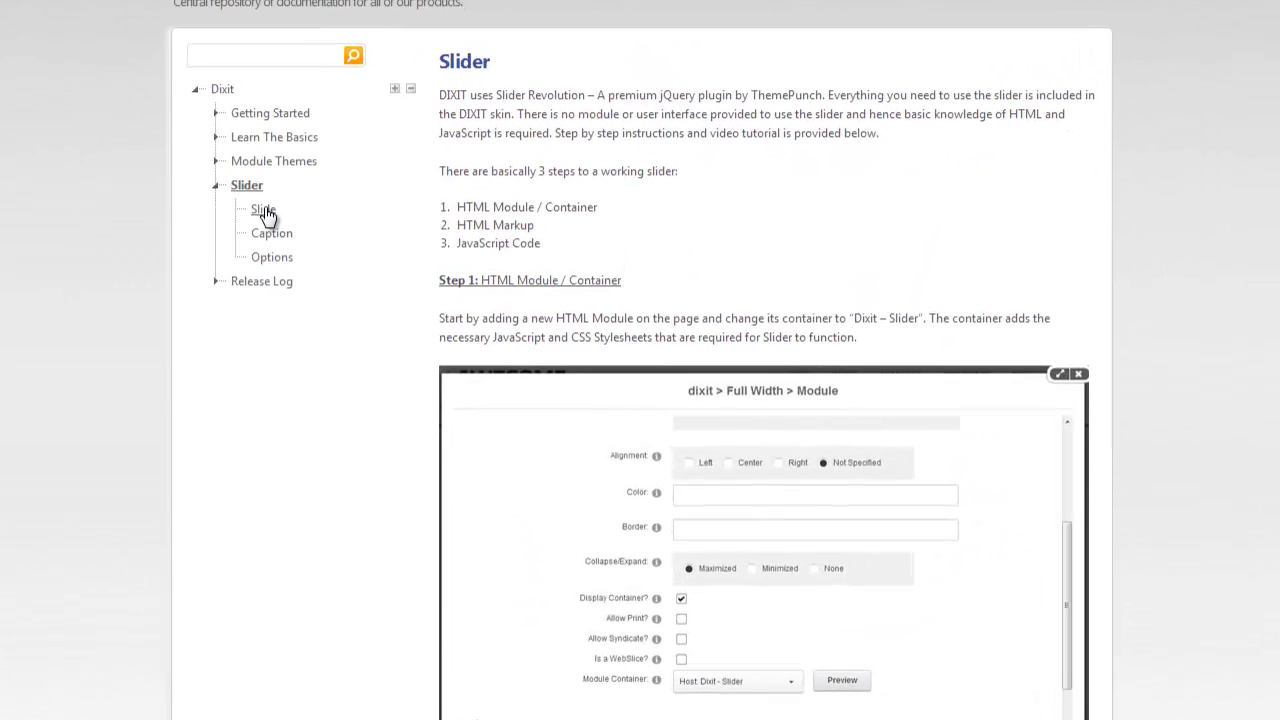
click(265, 213)
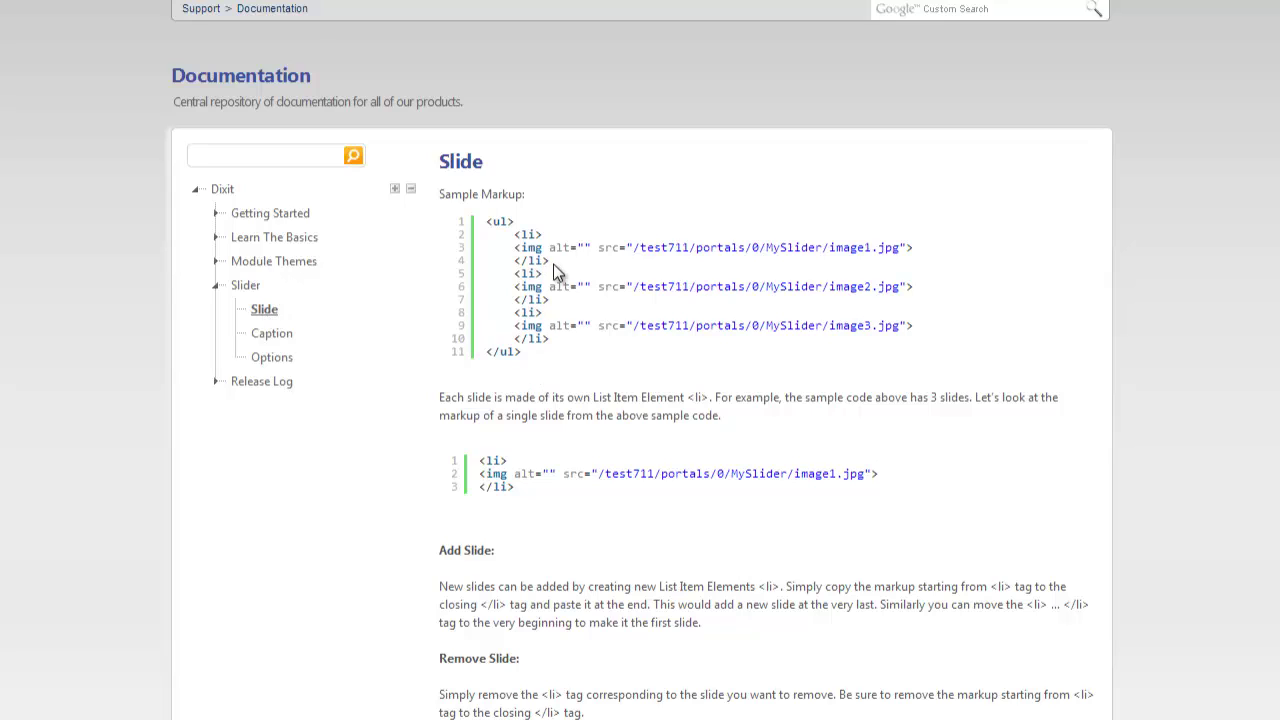
Review the sample slide list-item markup and the data-transition example code
drag(550, 262, 508, 235)
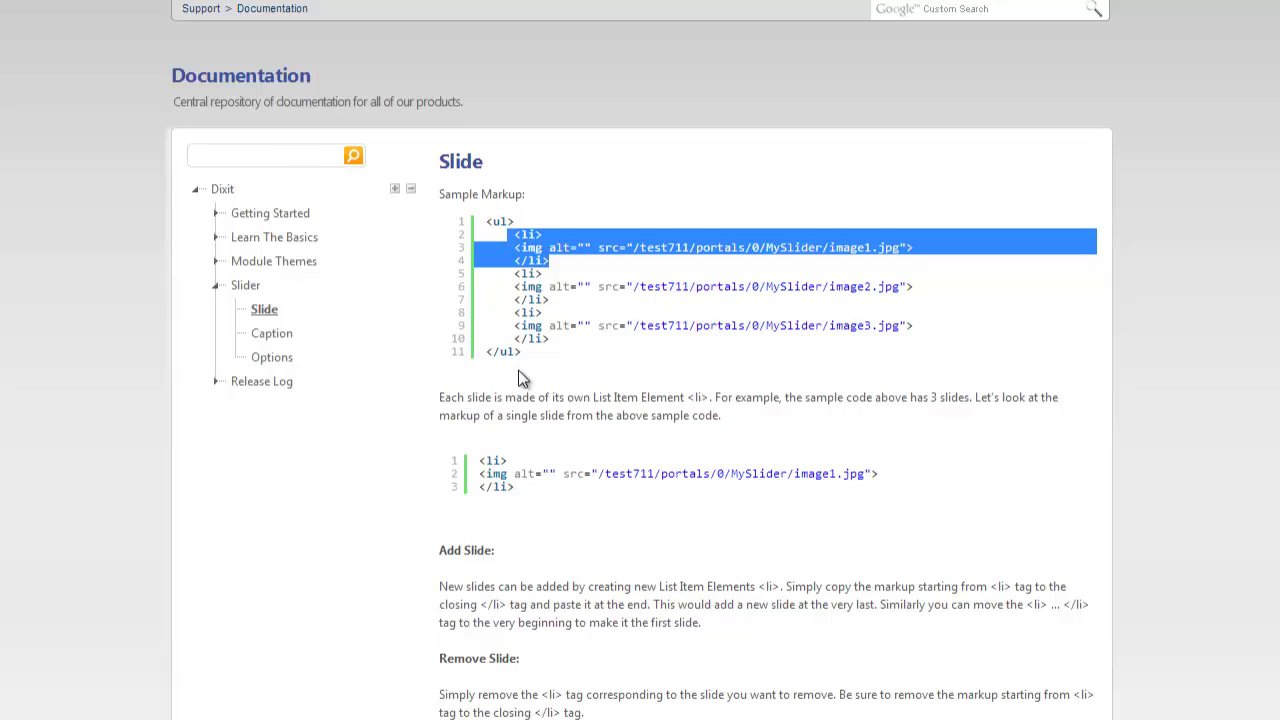
scroll(512, 420, down, 2)
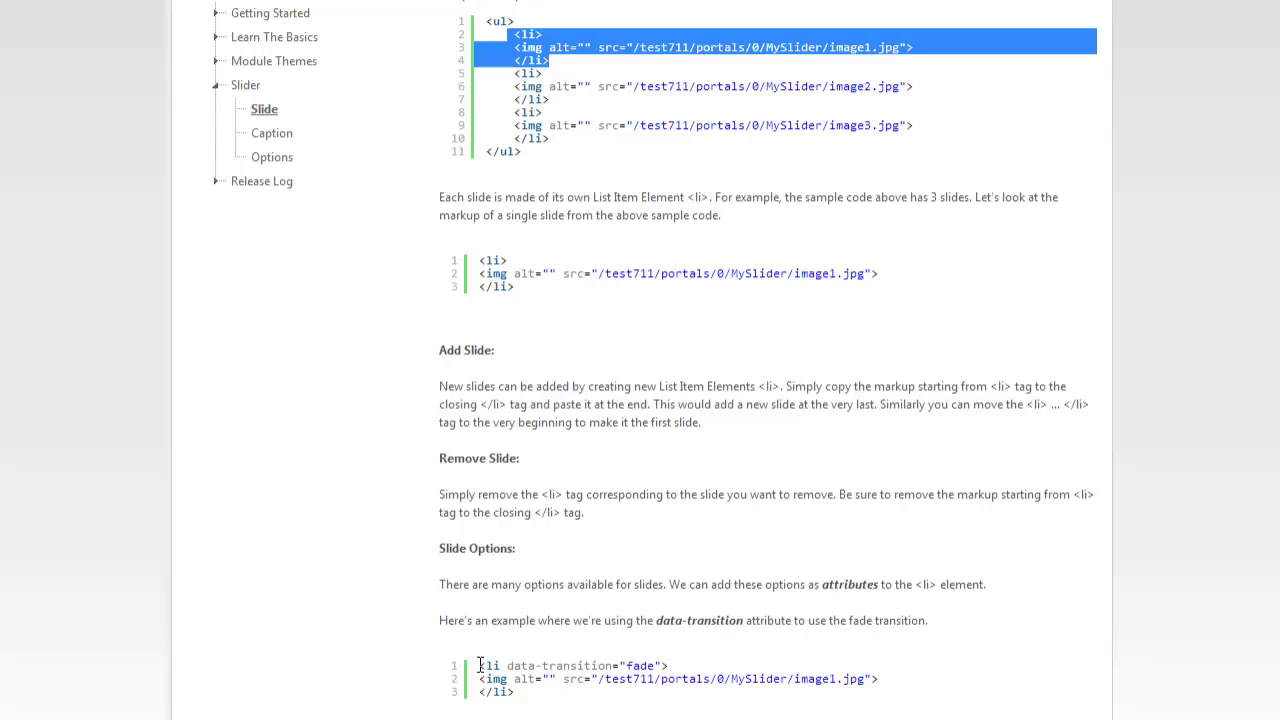
drag(479, 665, 636, 668)
click(608, 672)
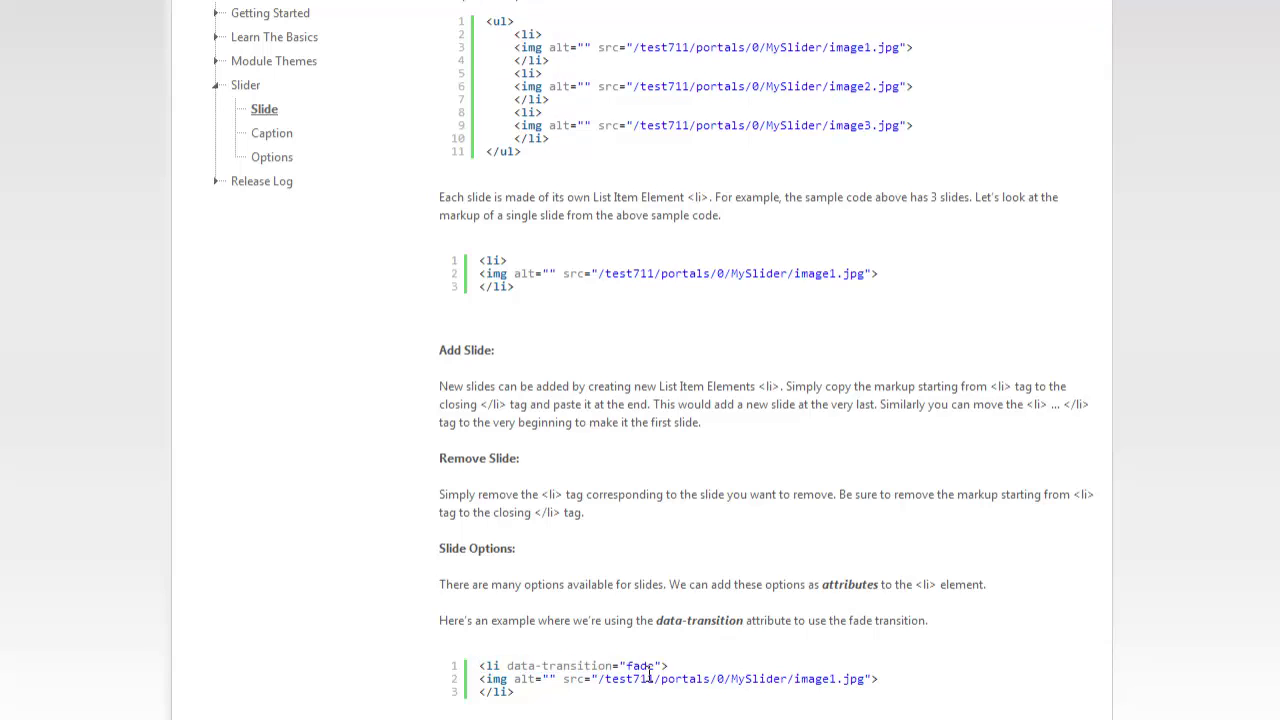
triple_click(650, 676)
triple_click(646, 663)
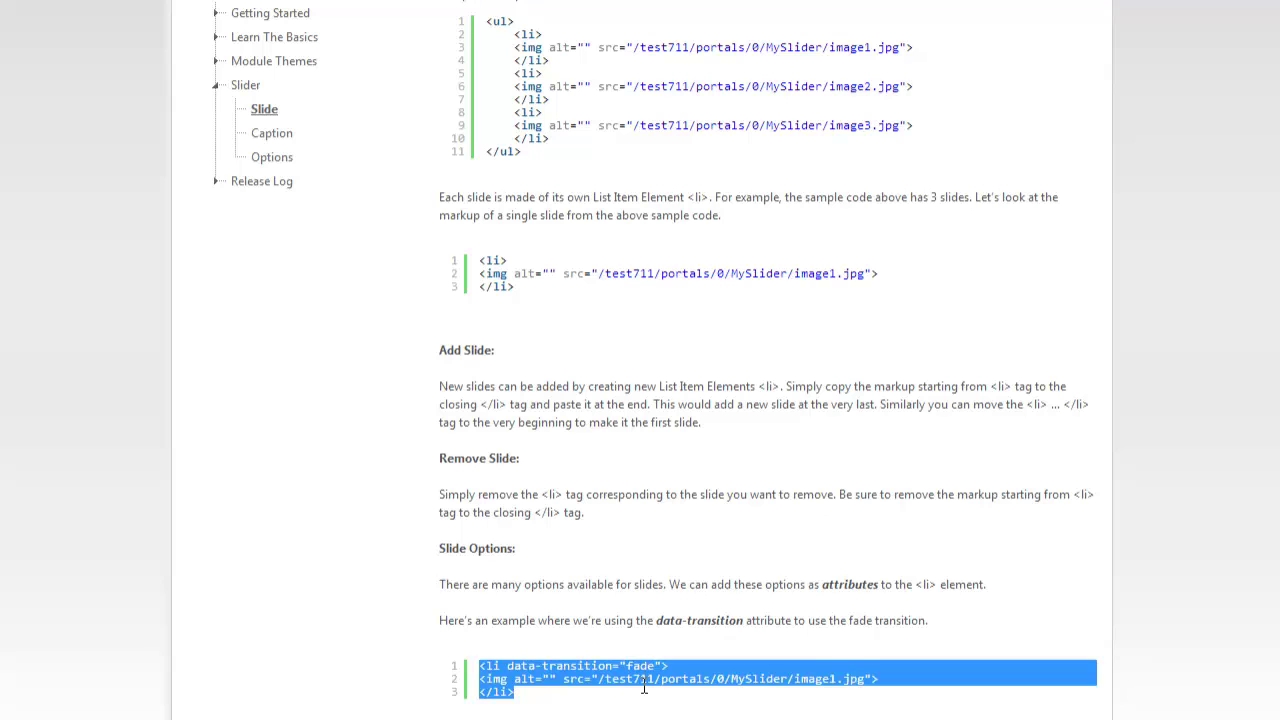
Scroll through the slide attributes list, noting data-link, then scroll back up
scroll(627, 638, down, 2)
scroll(622, 638, down, 3)
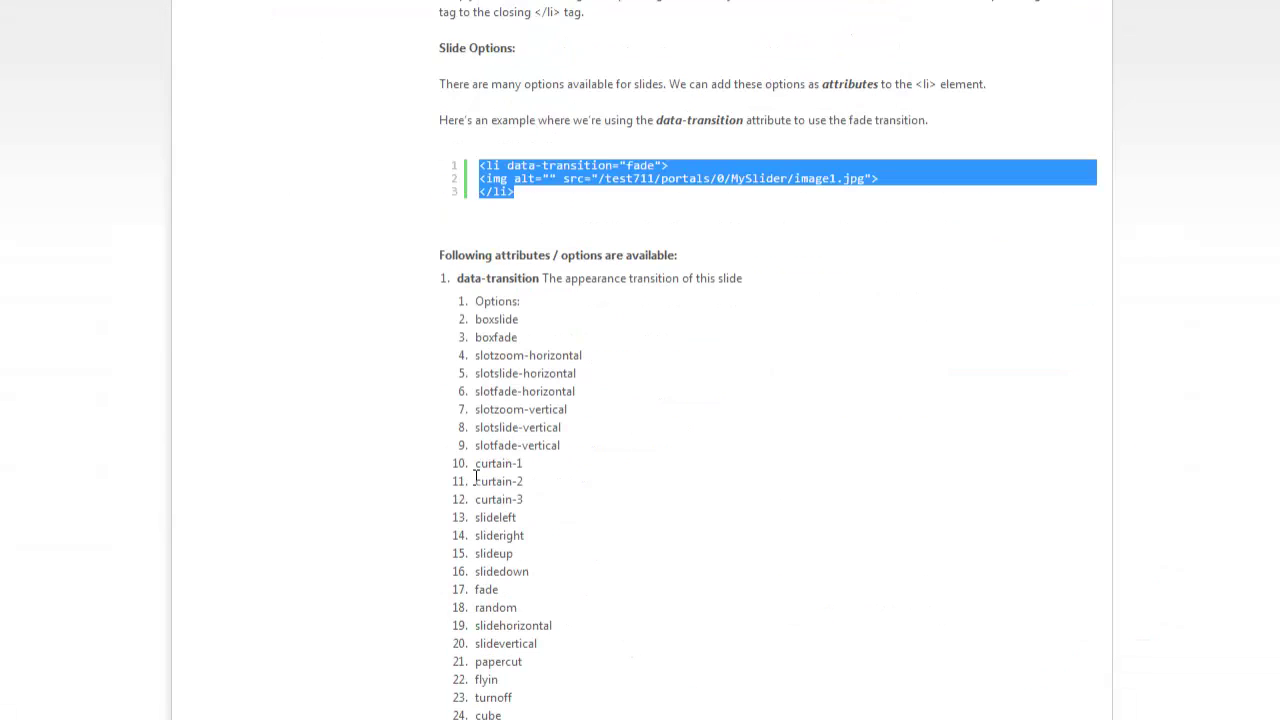
click(554, 680)
scroll(555, 680, down, 1)
scroll(555, 680, down, 1)
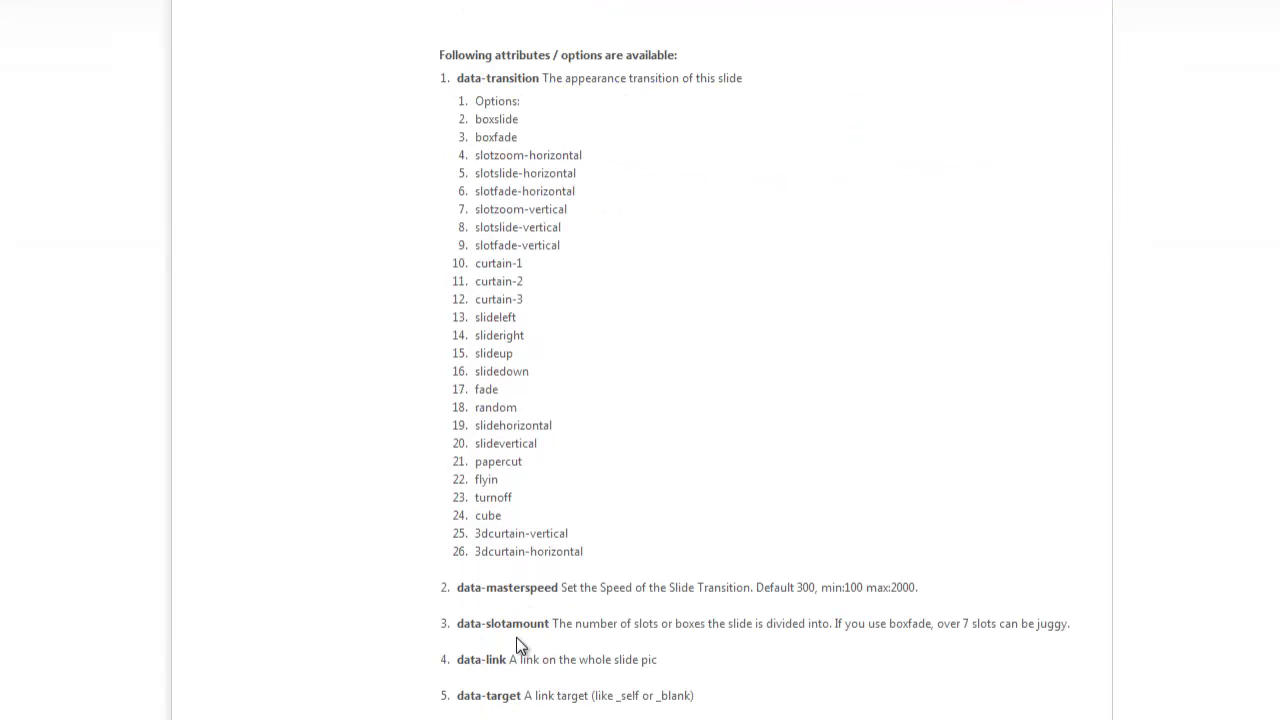
scroll(550, 660, down, 1)
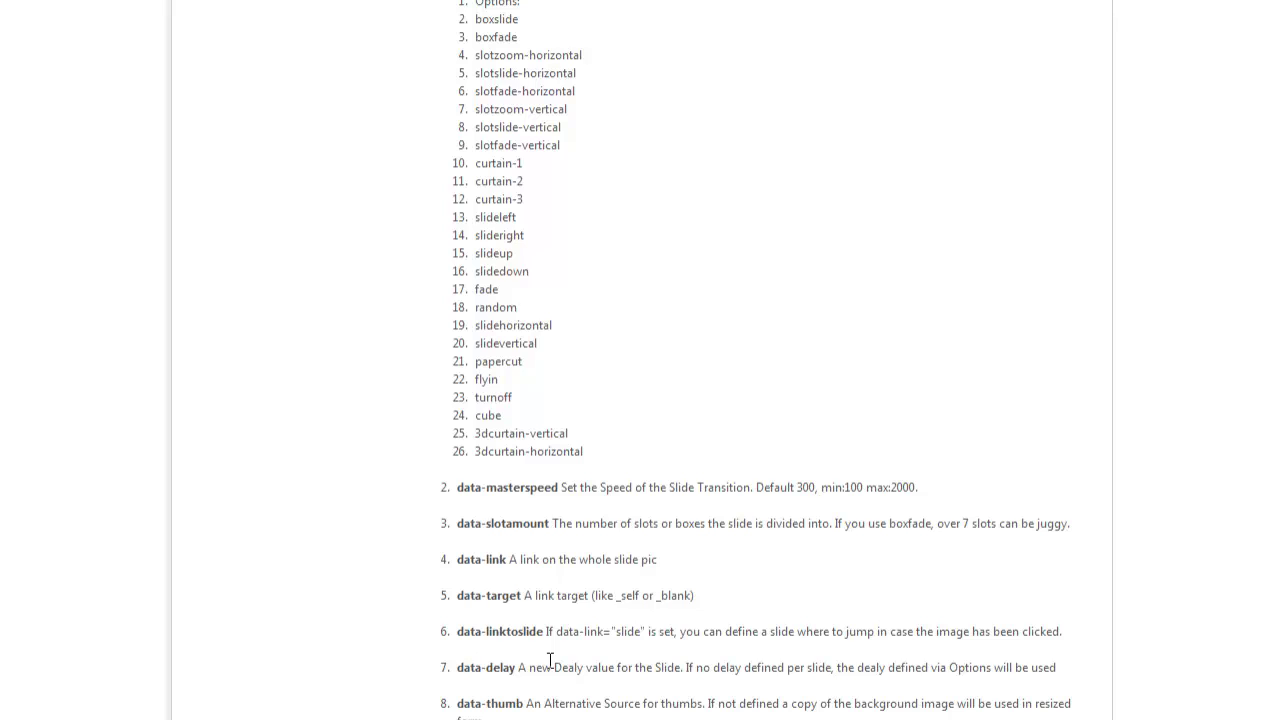
drag(506, 561, 456, 561)
scroll(469, 609, up, 10)
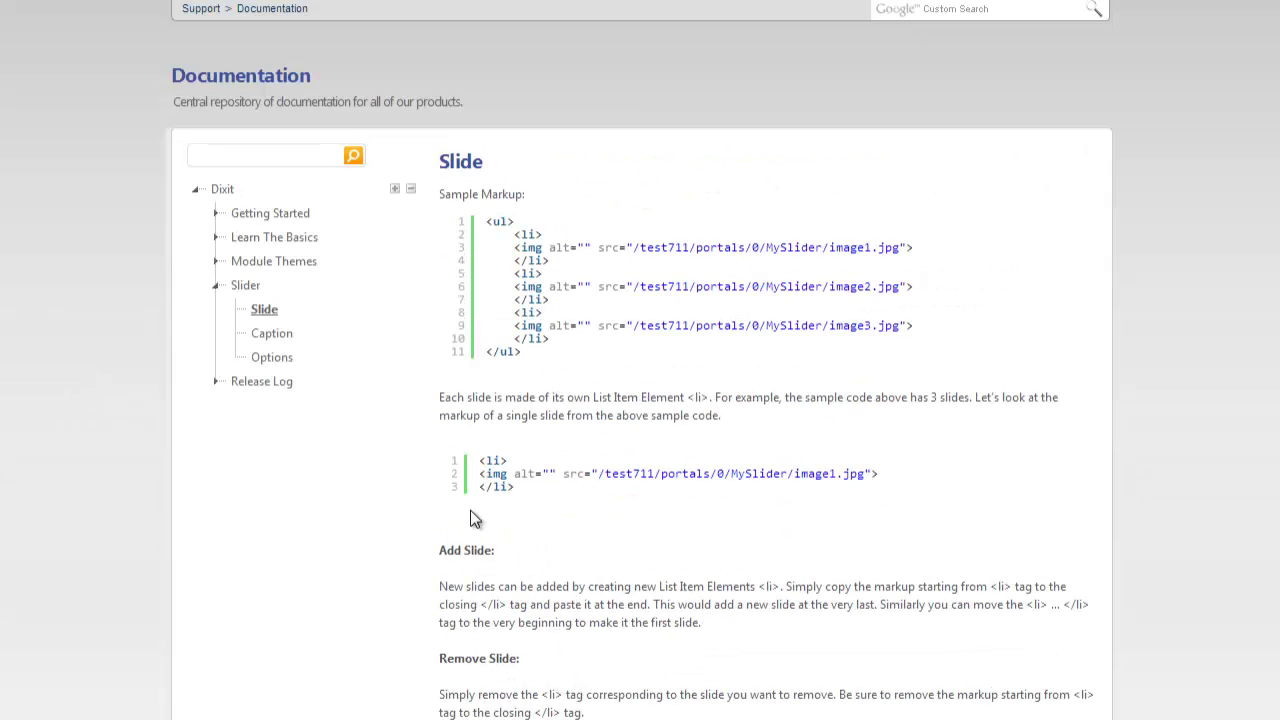
Review the slider Options page's default parameters, starting with delay (Default: 9000)
click(270, 358)
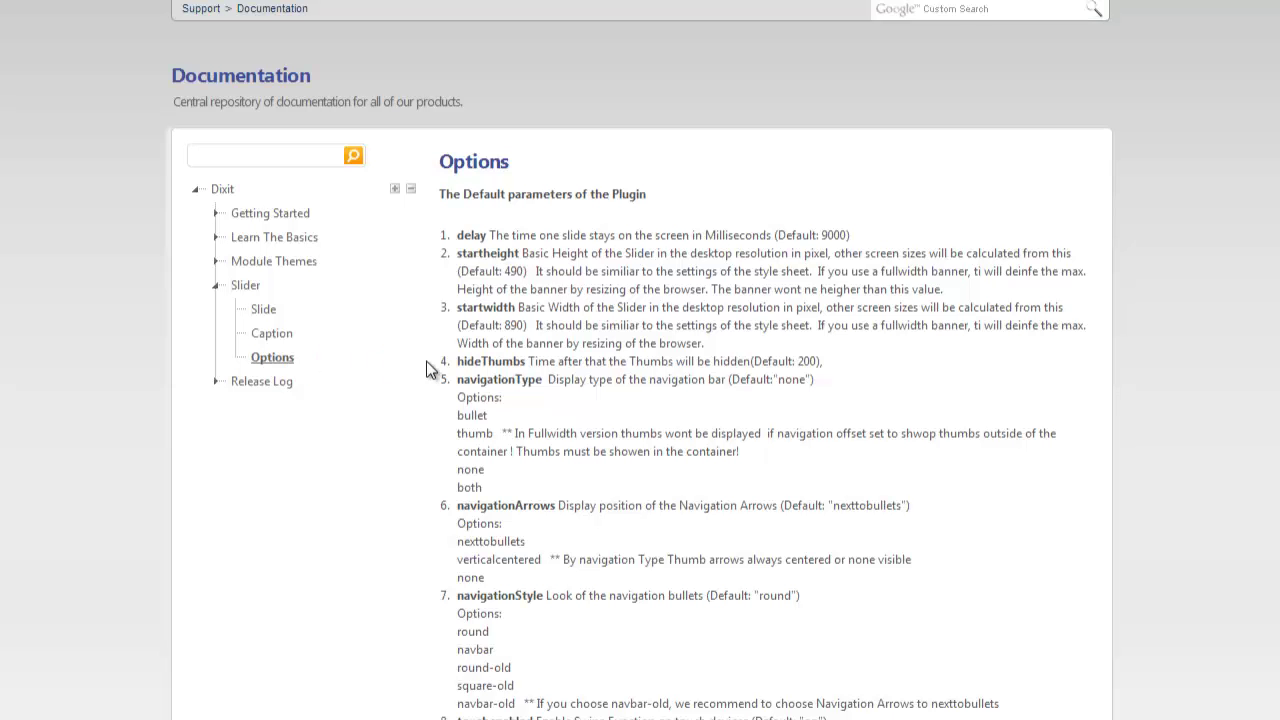
double_click(472, 234)
click(491, 300)
scroll(500, 390, down, 2)
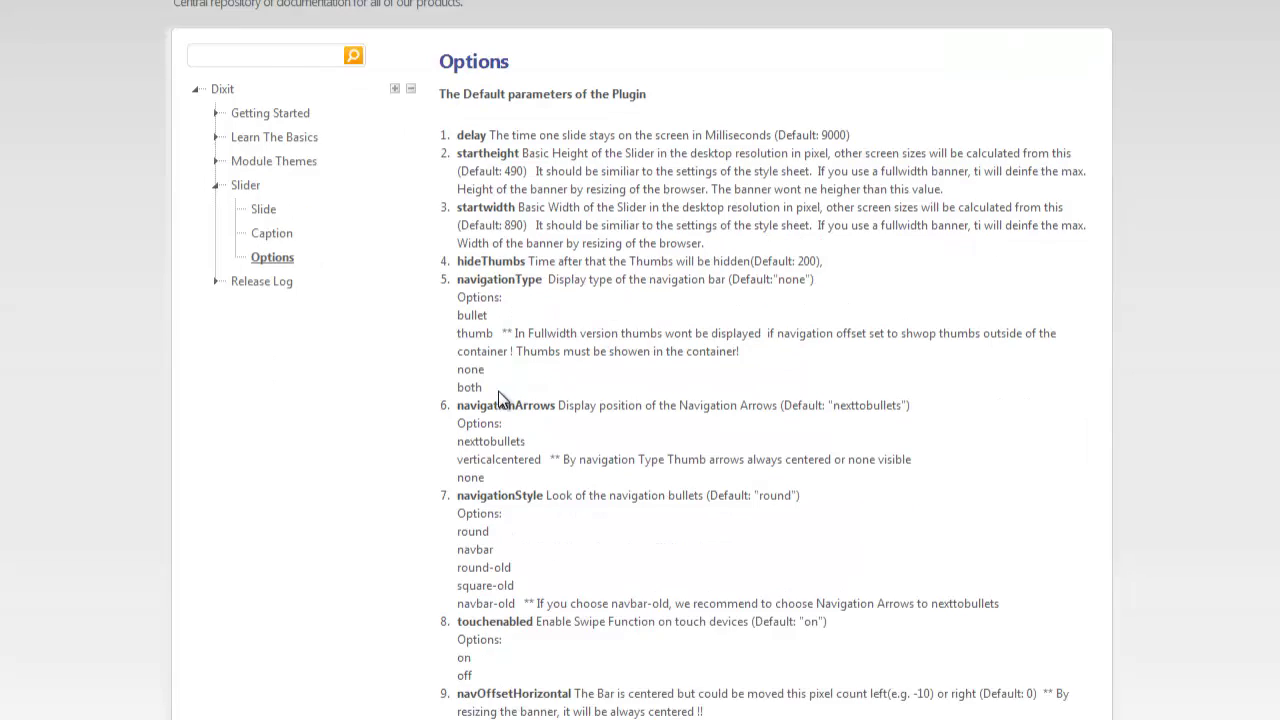
scroll(502, 400, down, 3)
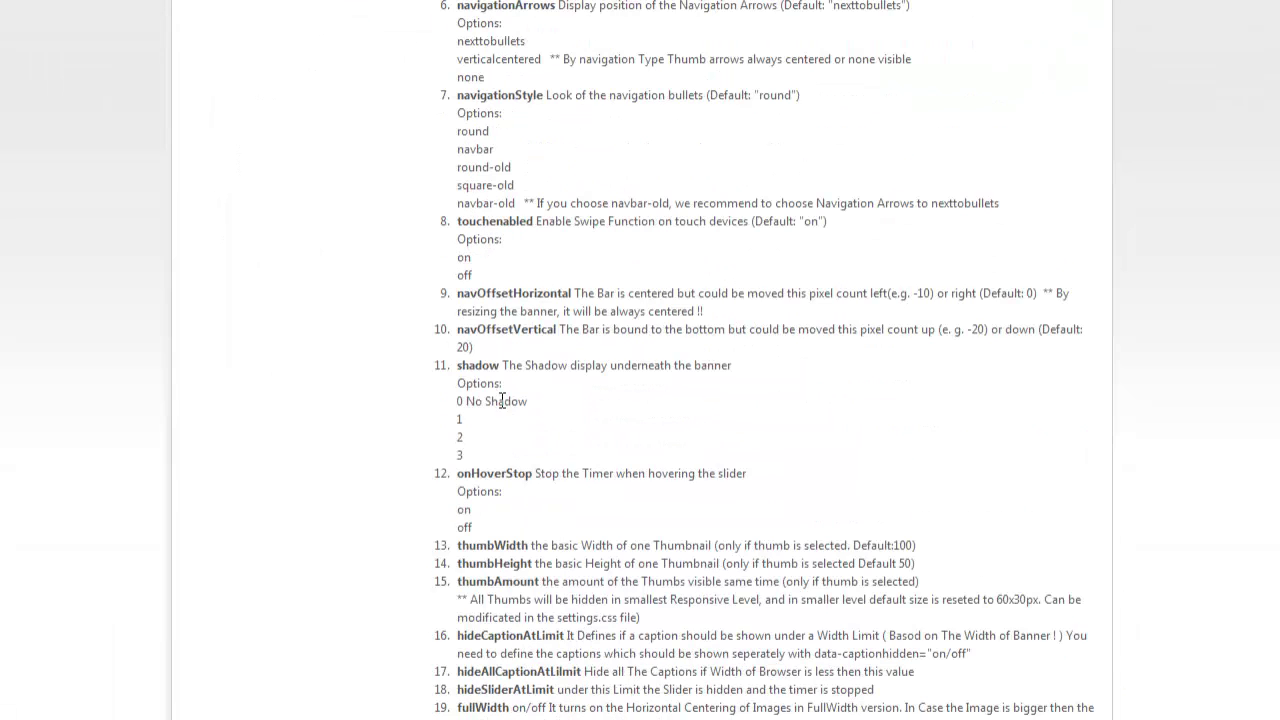
scroll(502, 400, up, 5)
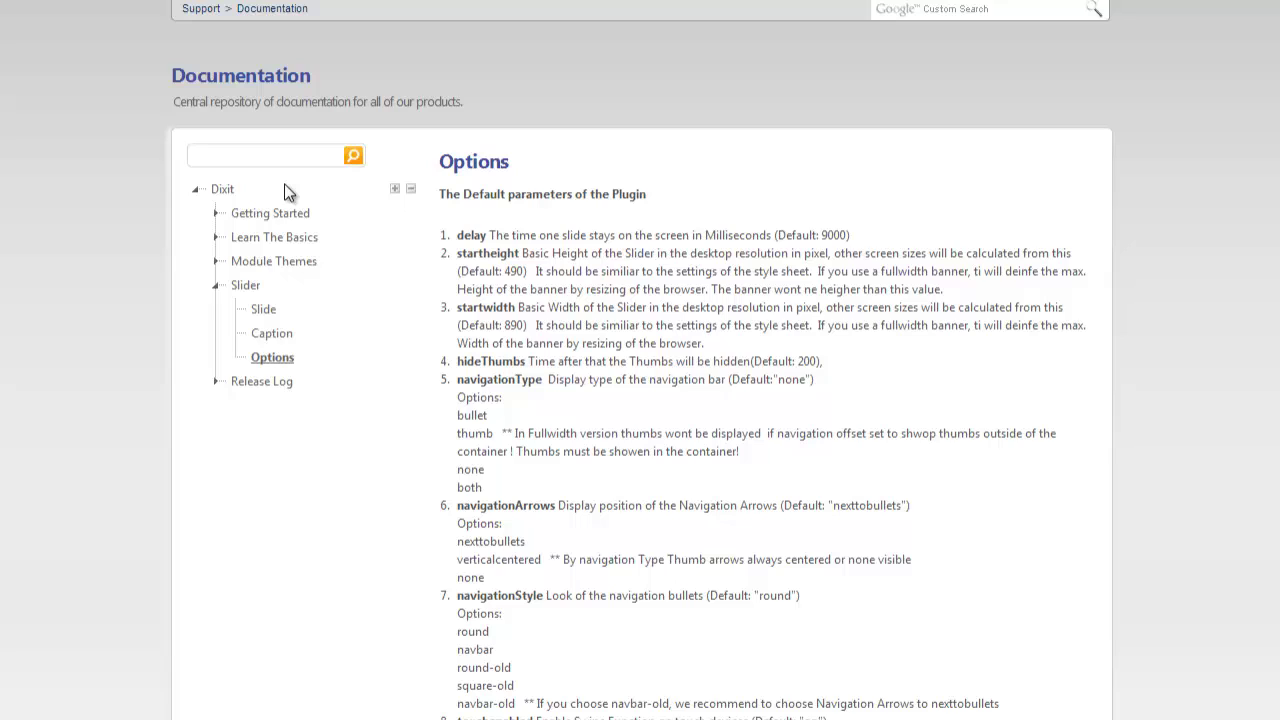